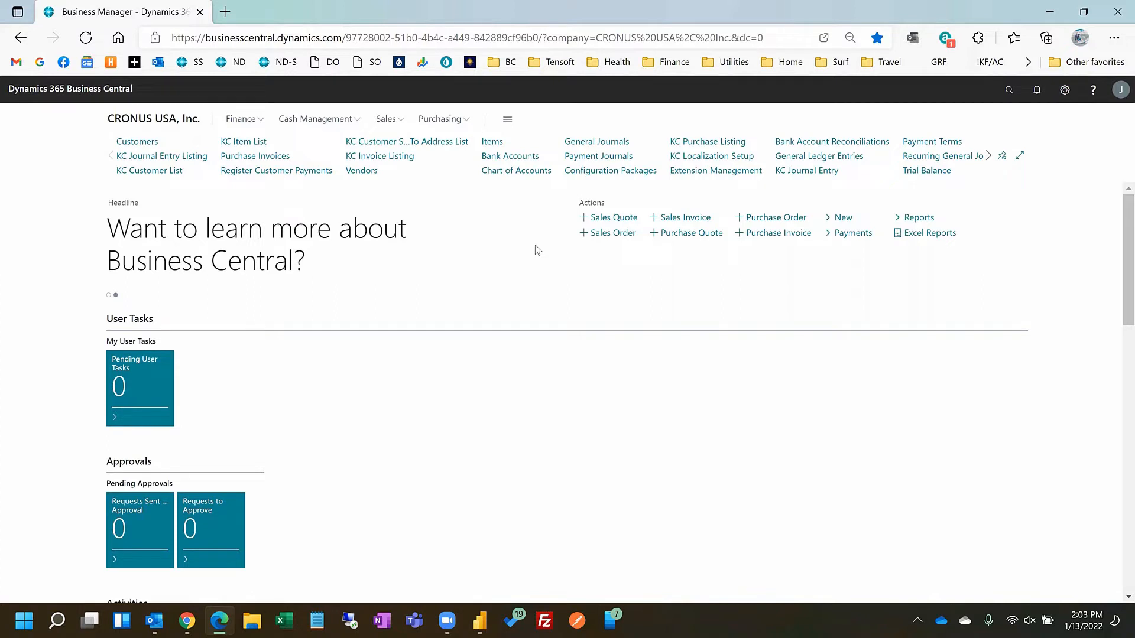
- Find the Dimensions list and open the dimension values of the DEPARTMENT dimension
click(1010, 94)
text(dimen)
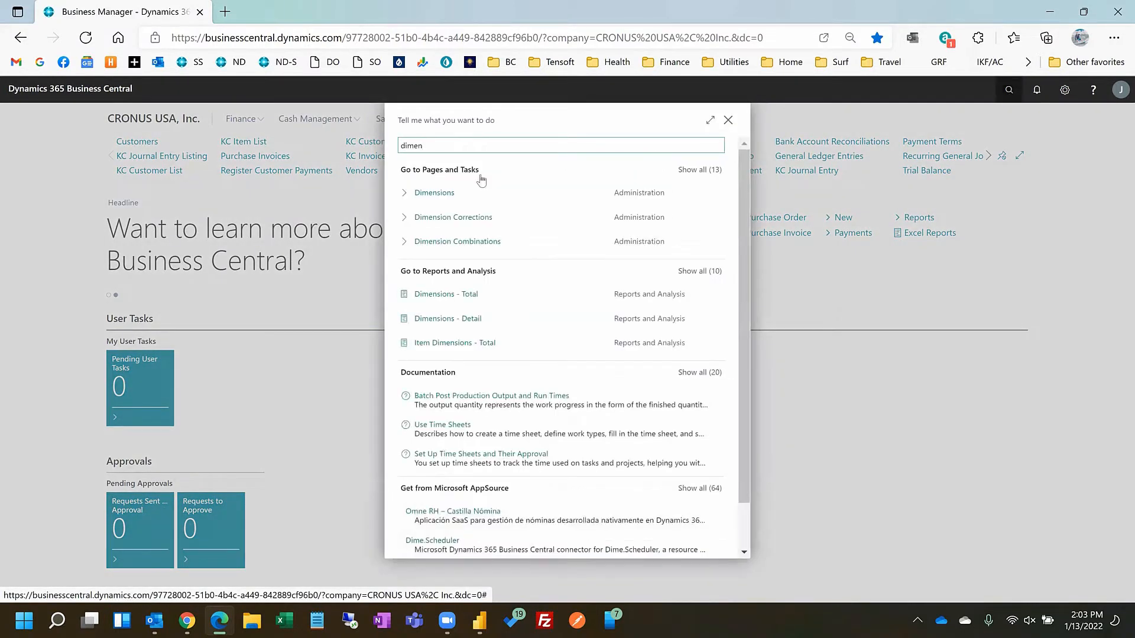
click(429, 194)
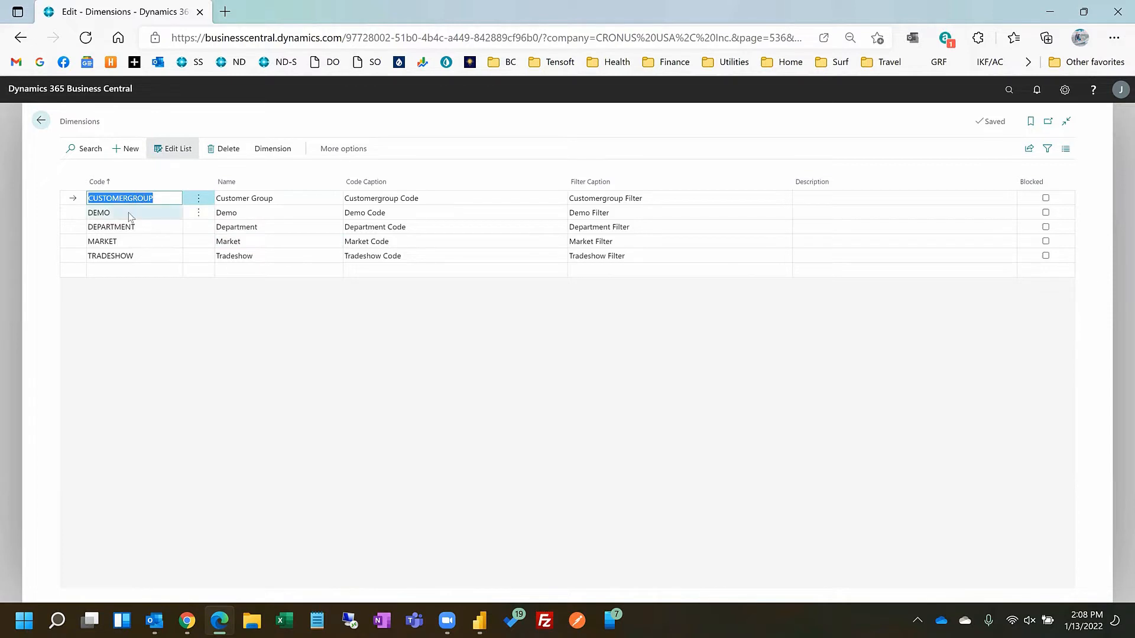
click(133, 228)
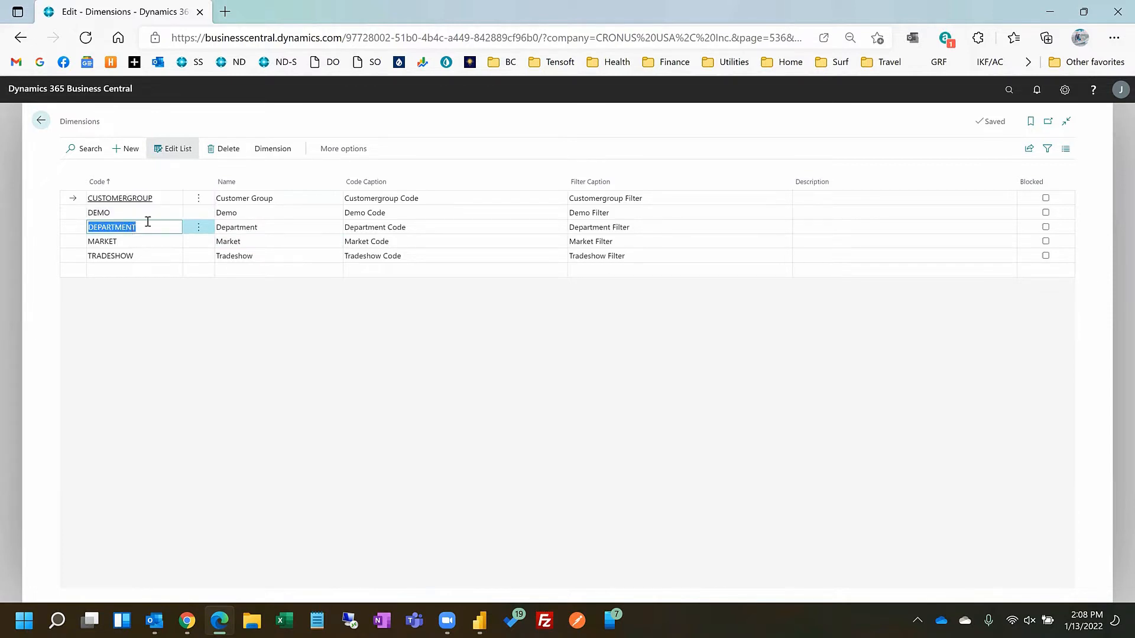
click(270, 150)
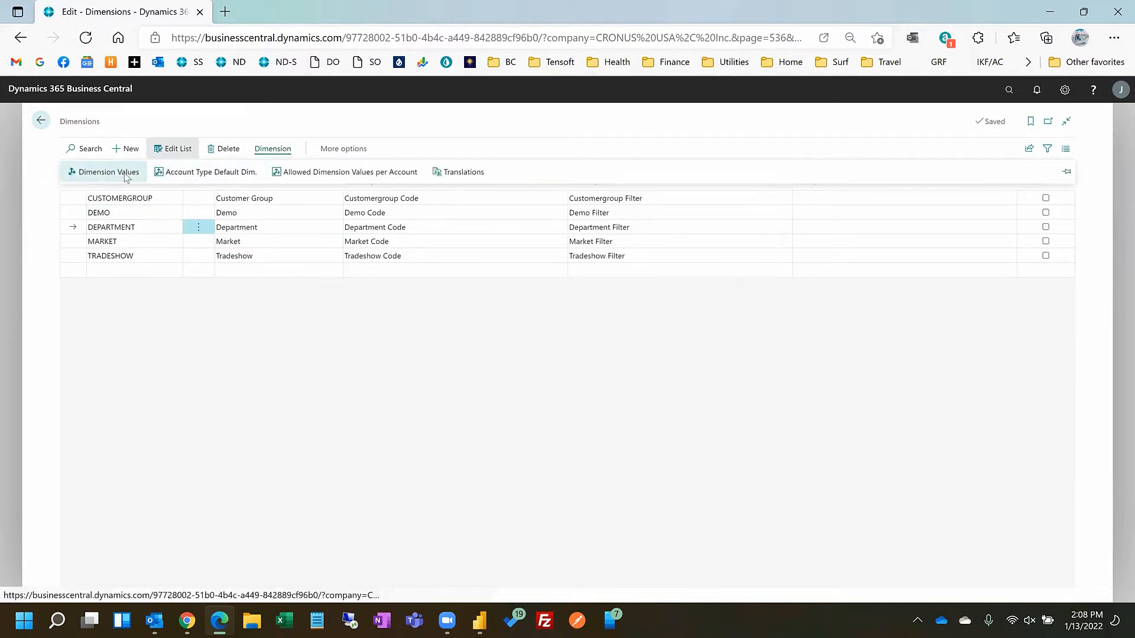
click(109, 172)
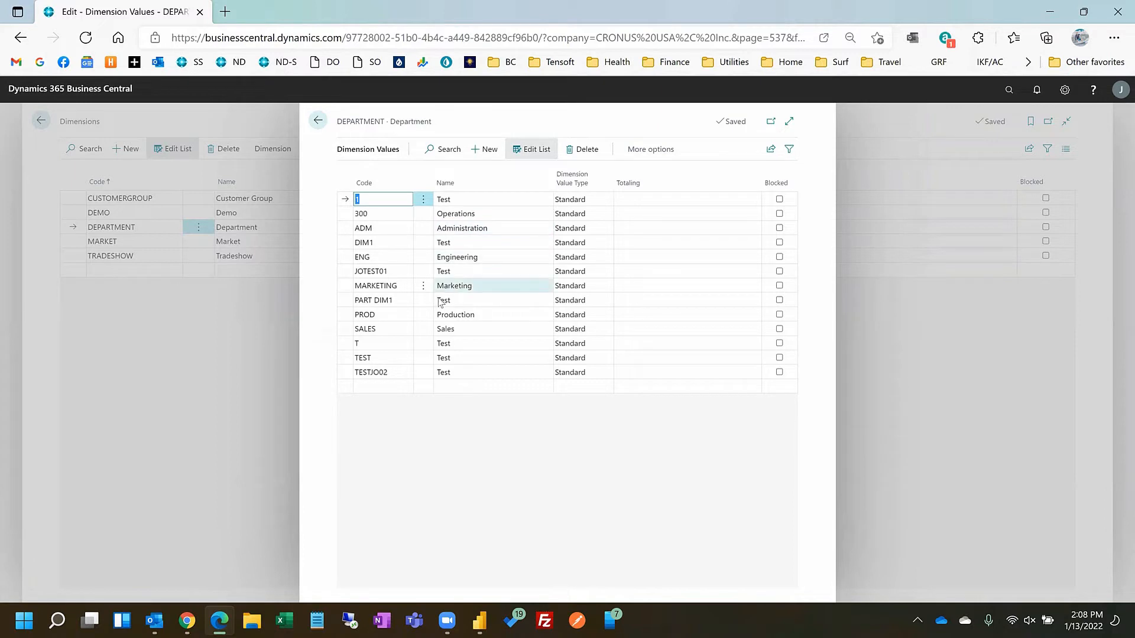
- Add the department dimension value codes R&D, S&M, G&A, FIN, HR and IT at the end of the list
click(375, 388)
text(R&D)
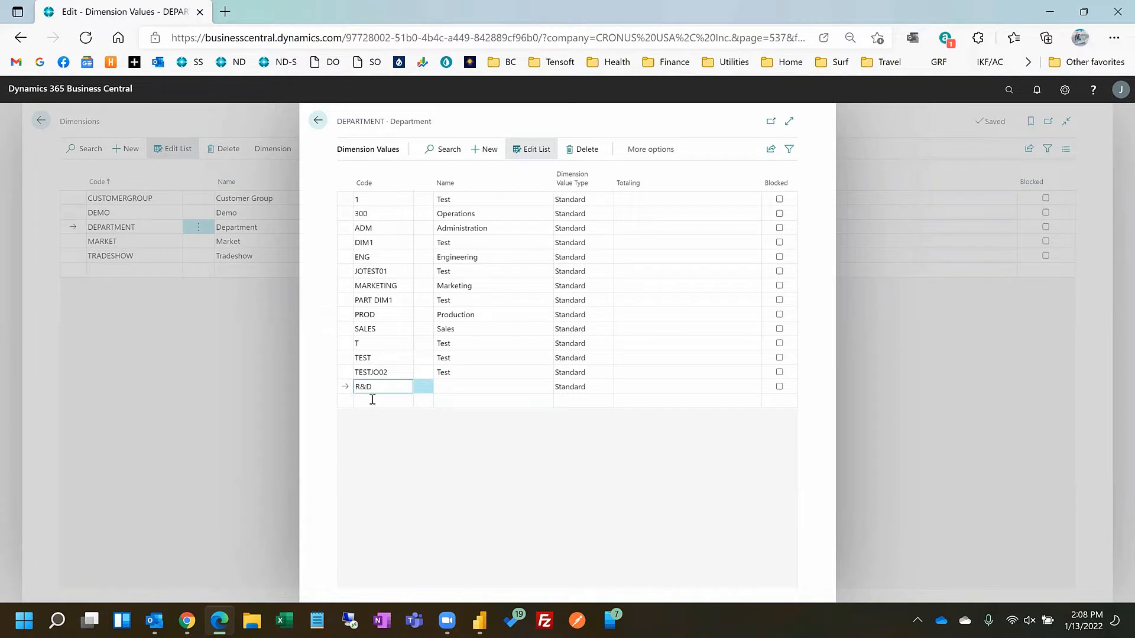
click(372, 401)
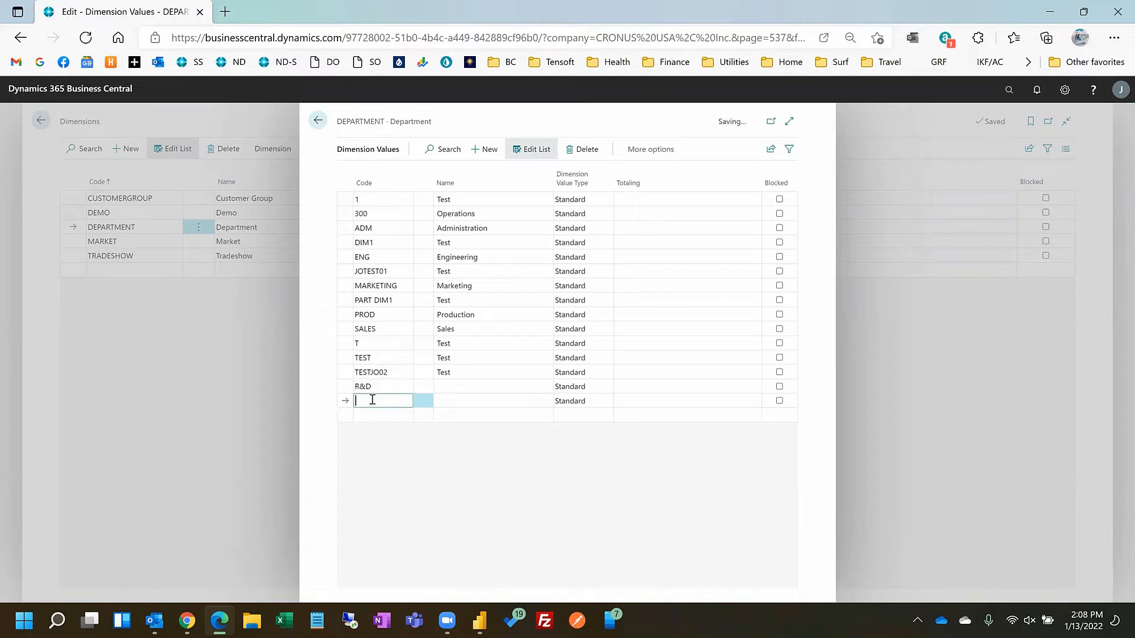
text(S&M)
click(370, 415)
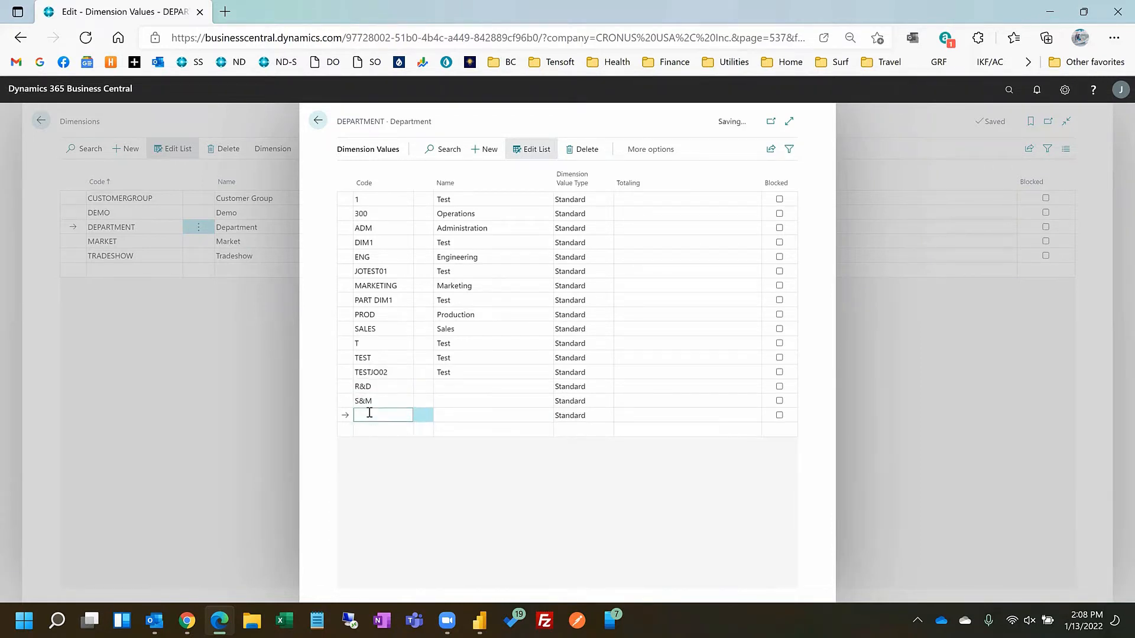
text(G&A)
click(368, 429)
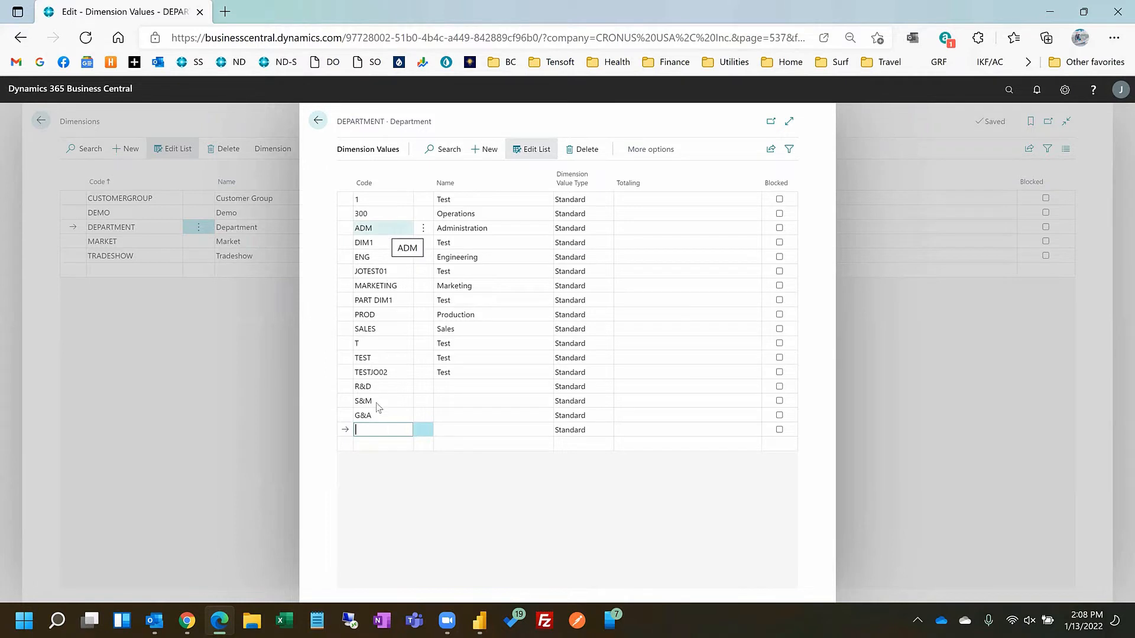
text(Fin)
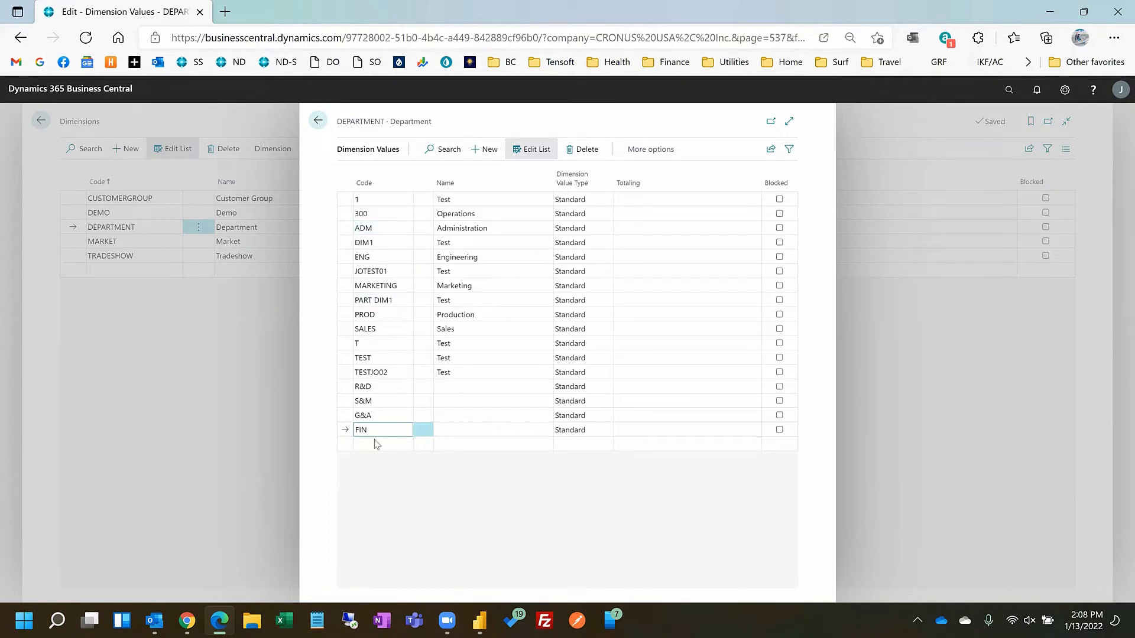
click(374, 443)
text(HR)
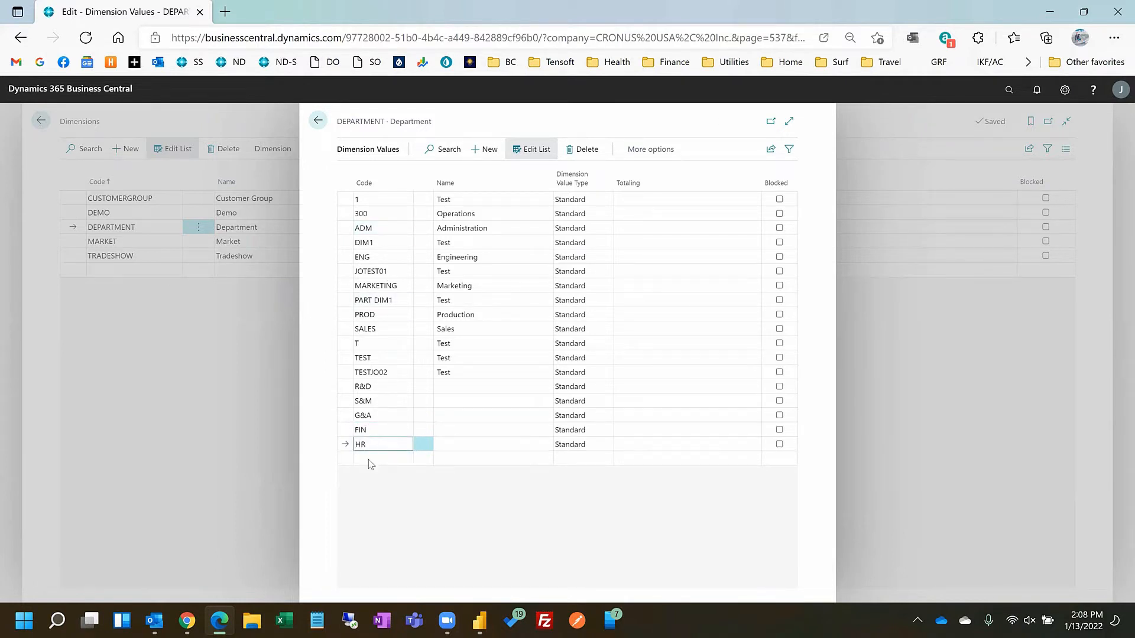
click(368, 461)
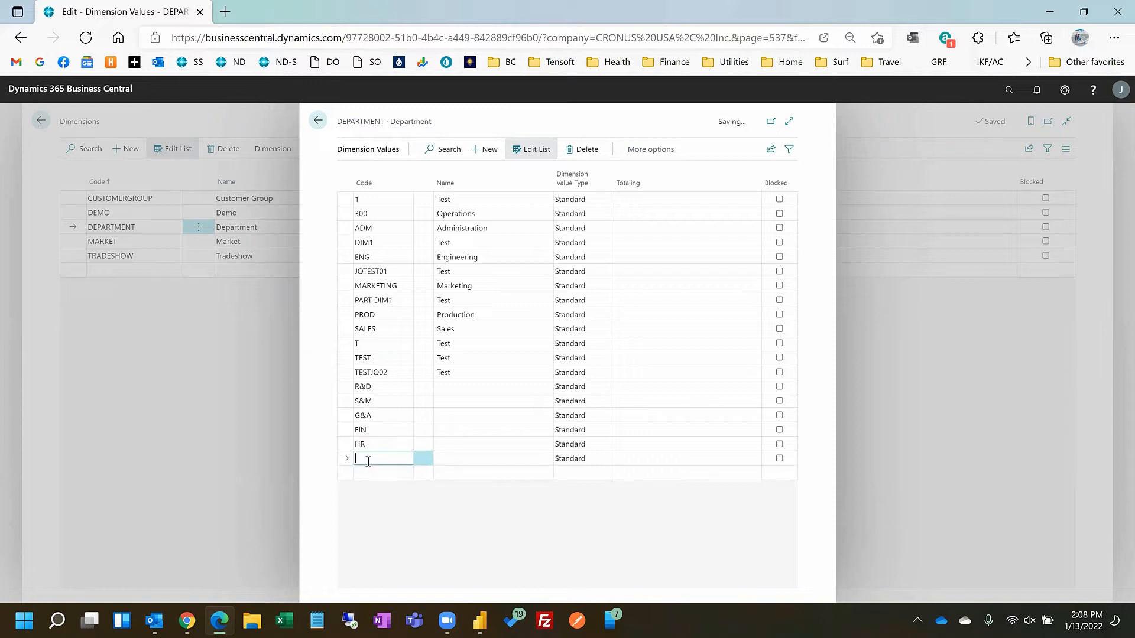
text(IT)
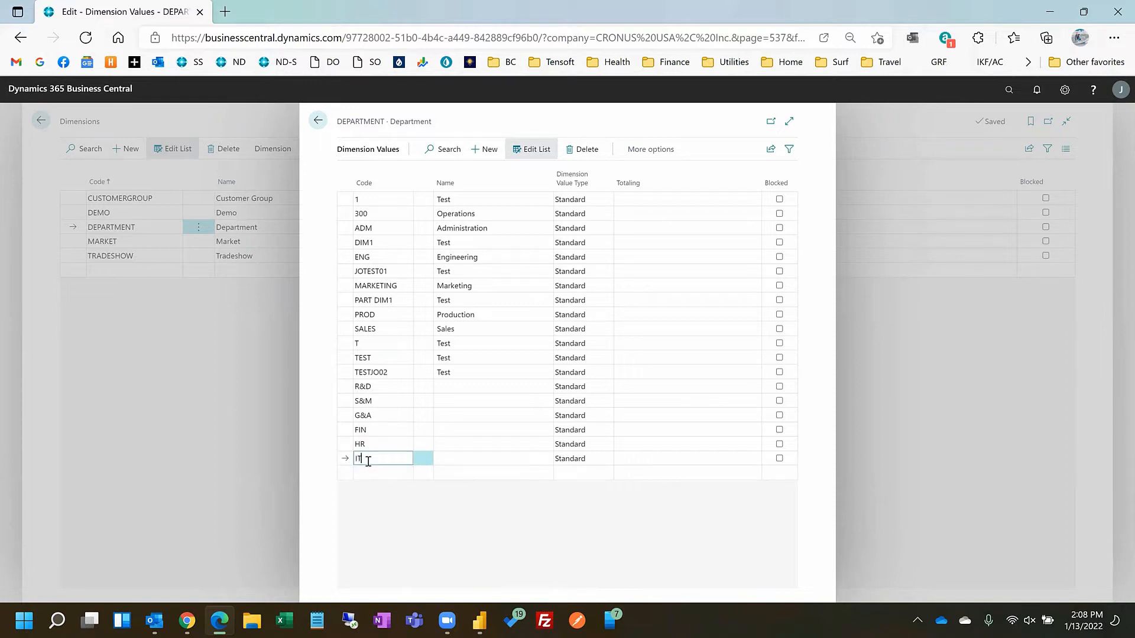
- Give the G&A value the totaling formula ADM|FIN|HR|IT and the dimension value type Total, and return to the Dimensions list
click(641, 418)
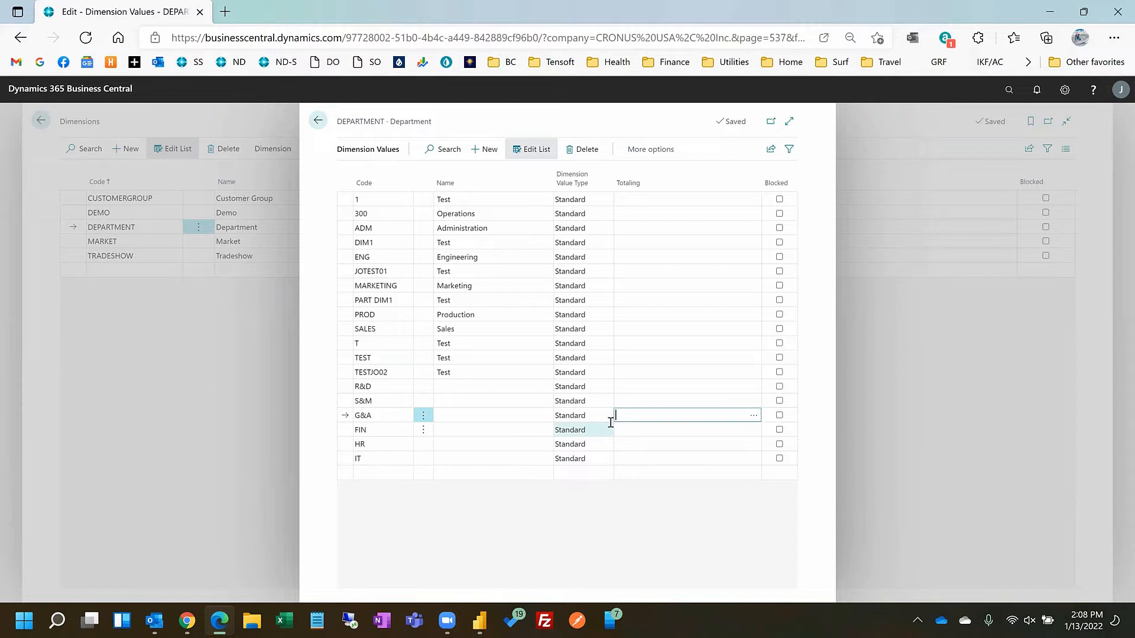
text(ADM|FIN|HR|IT)
click(587, 414)
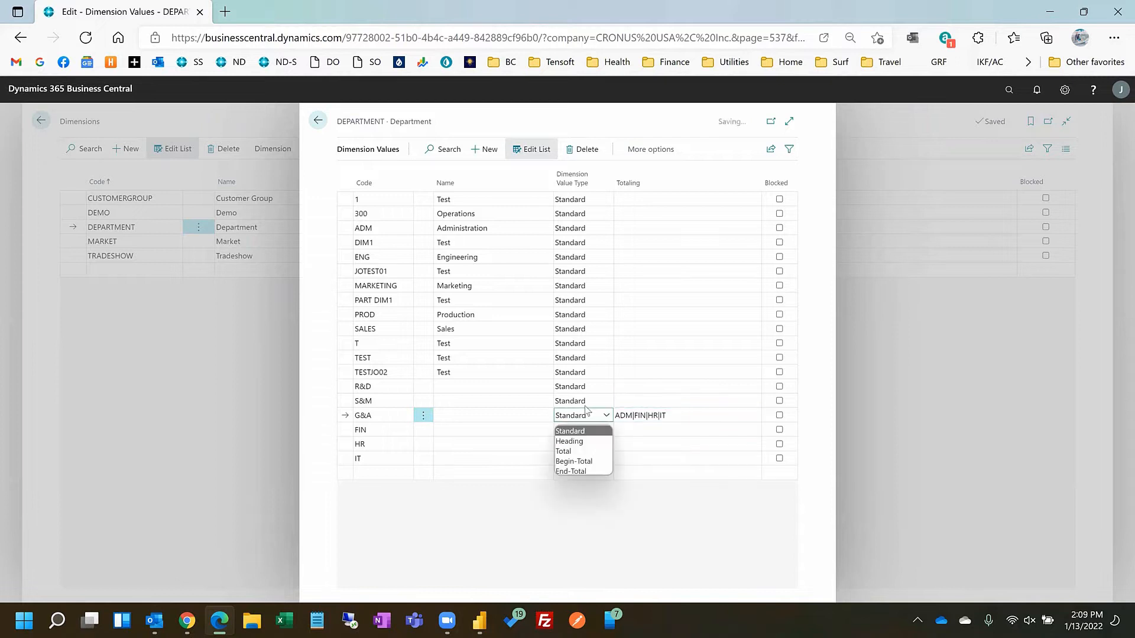
click(580, 452)
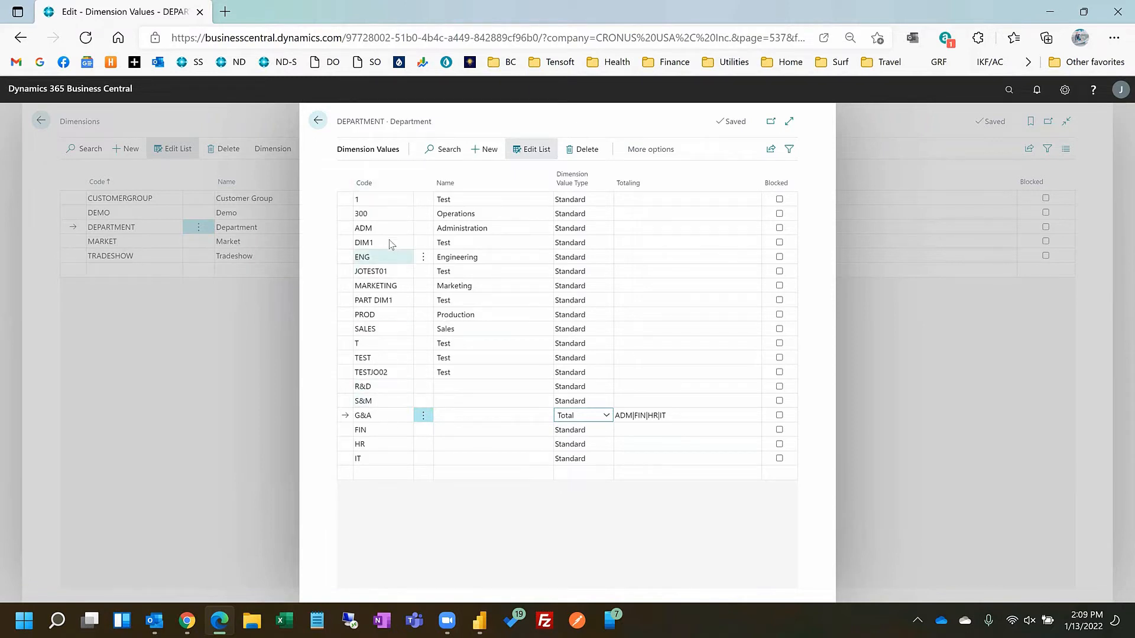
click(317, 124)
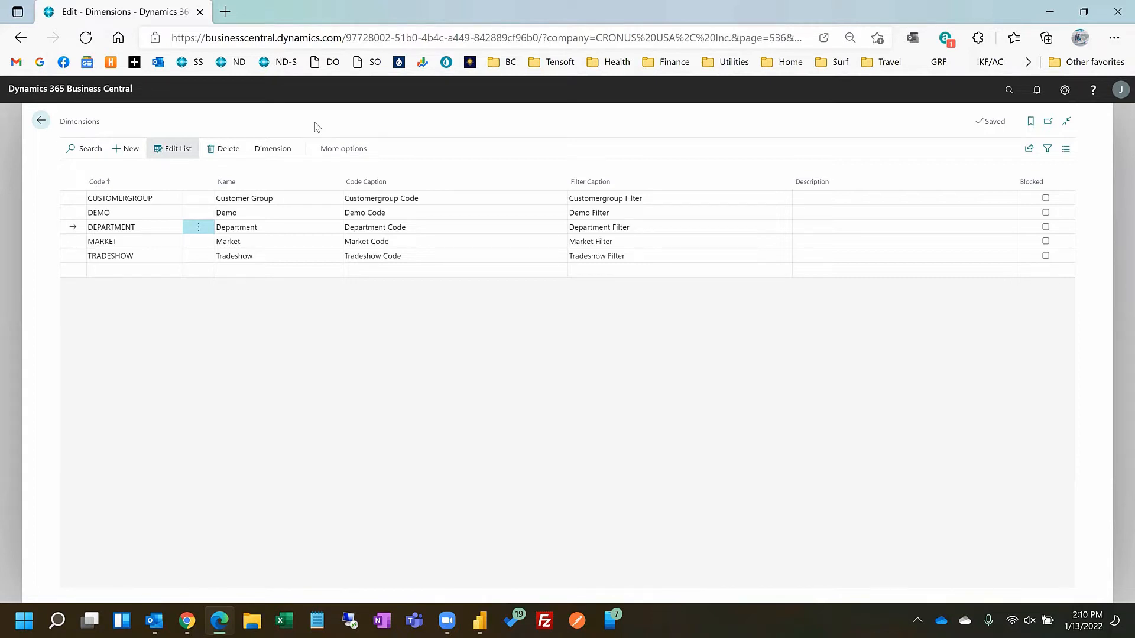
- Find the Items list and open the default dimensions of item 10, ARGUS-100
click(1008, 95)
text(item)
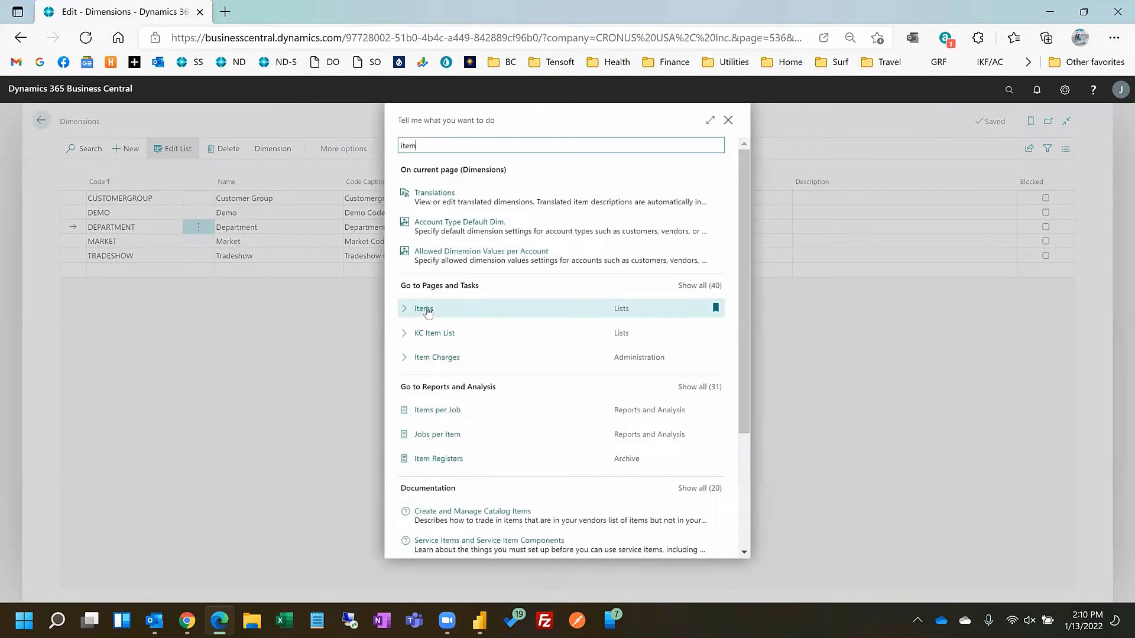
click(424, 309)
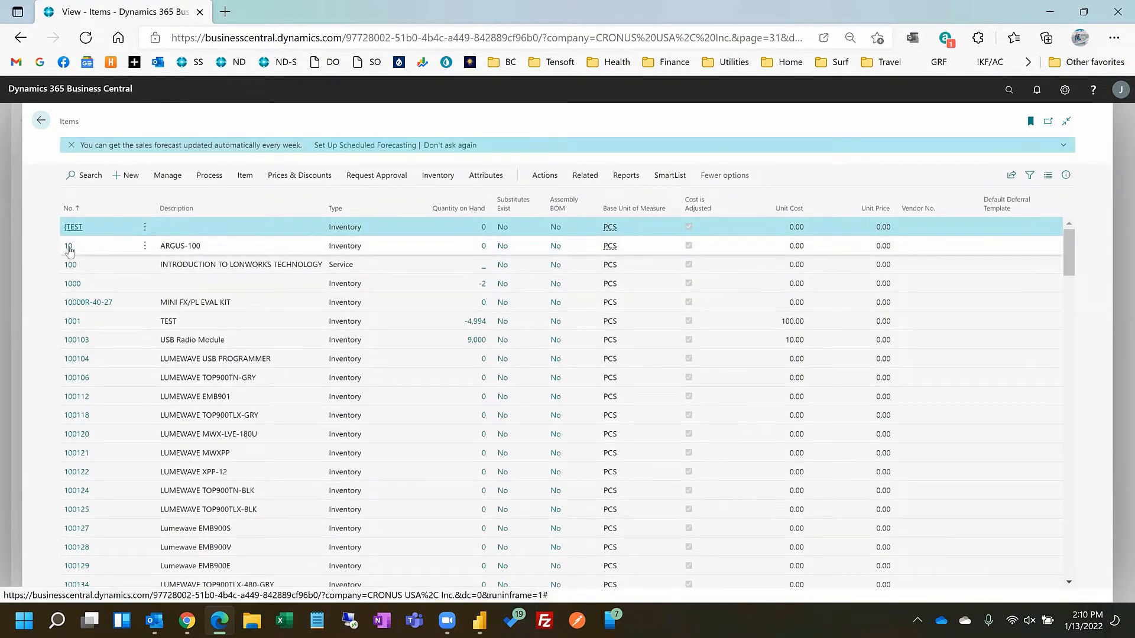
click(69, 247)
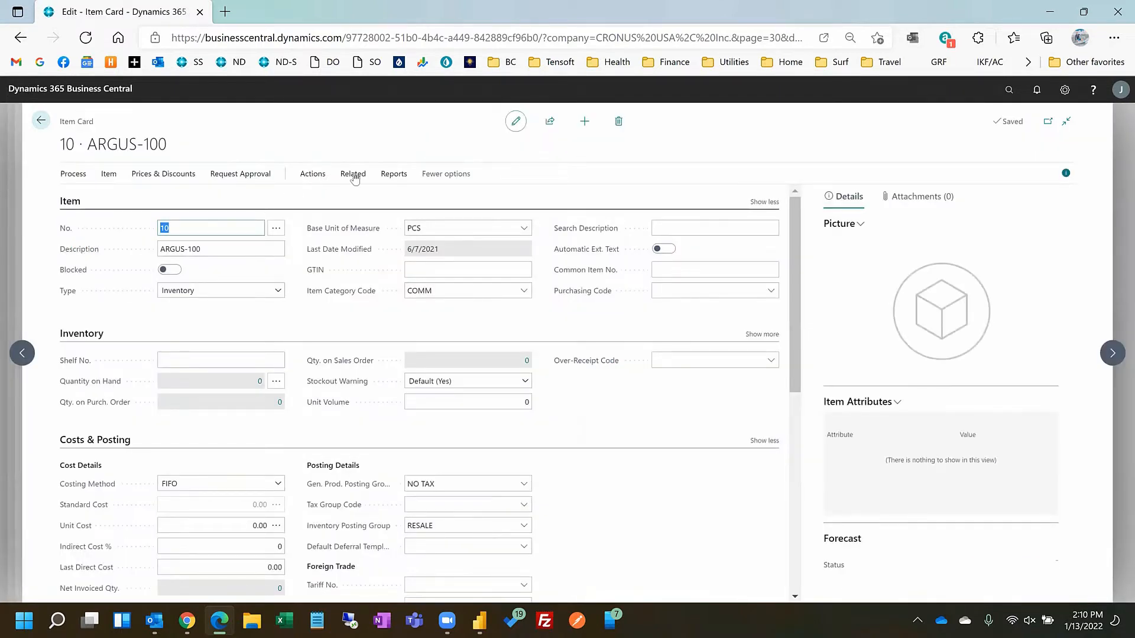
click(354, 175)
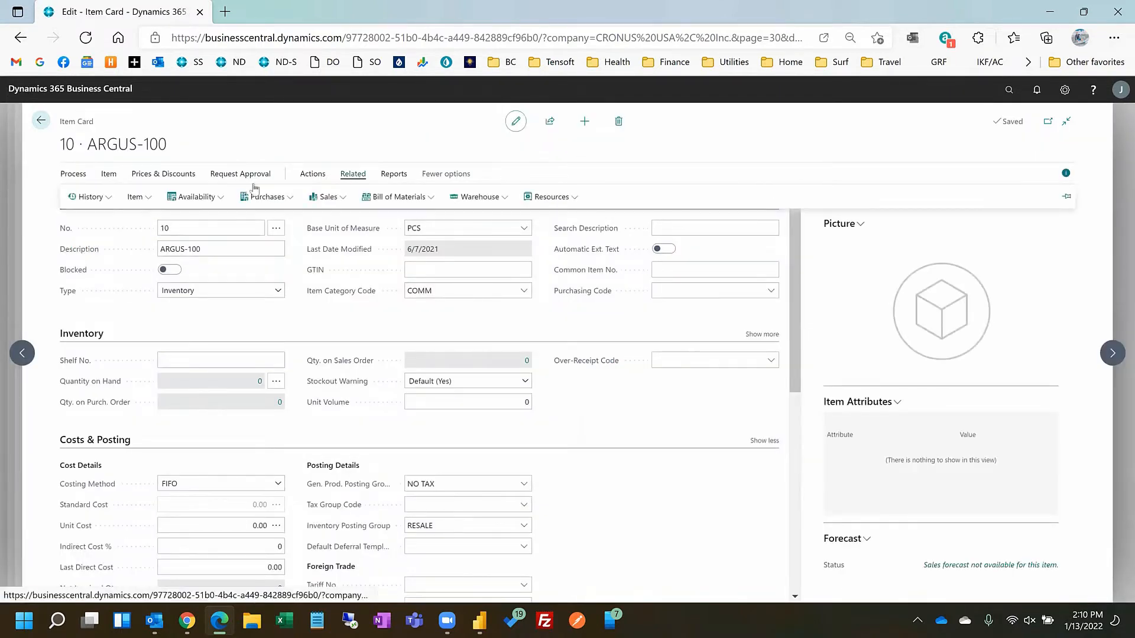
click(128, 202)
click(152, 219)
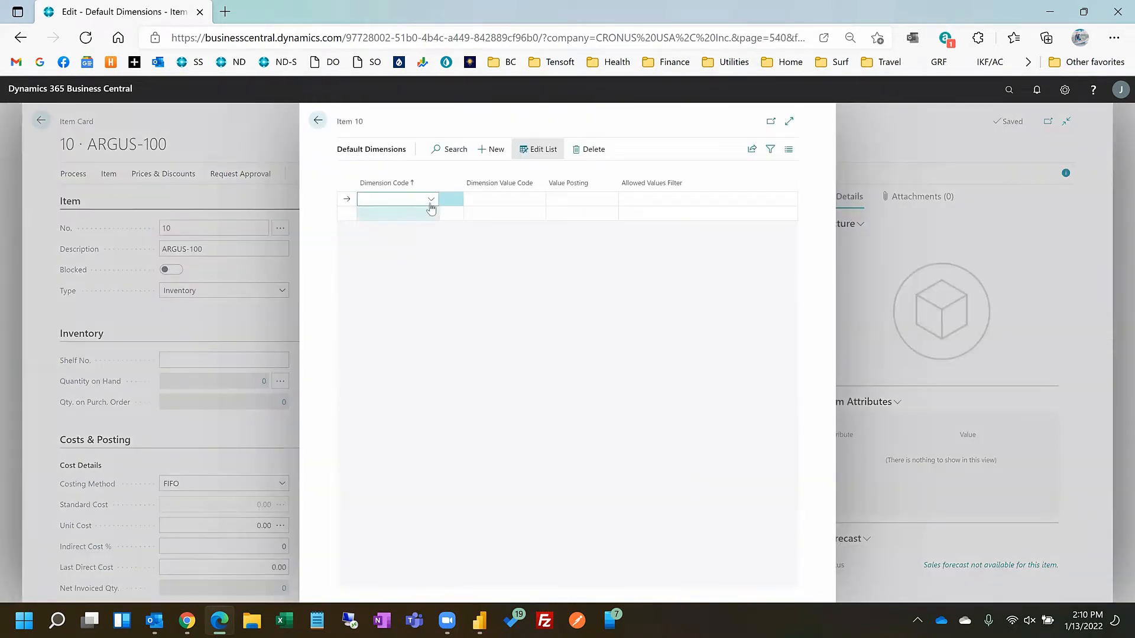
- Add a MARKET default dimension to the item with value posting Same Code and dimension value AN
click(431, 201)
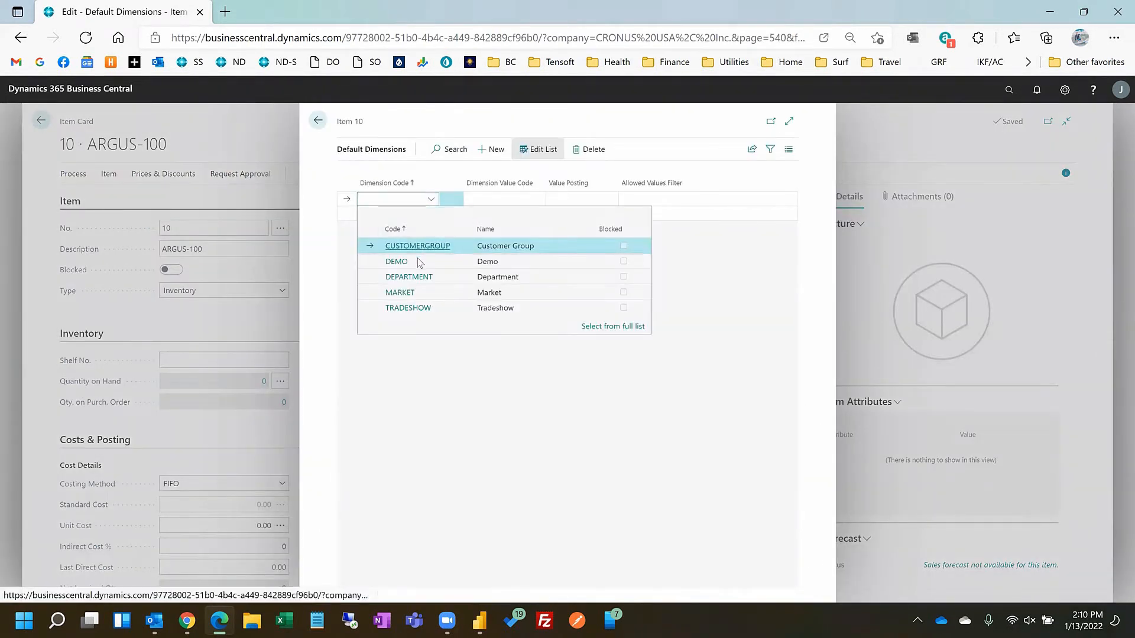
click(415, 293)
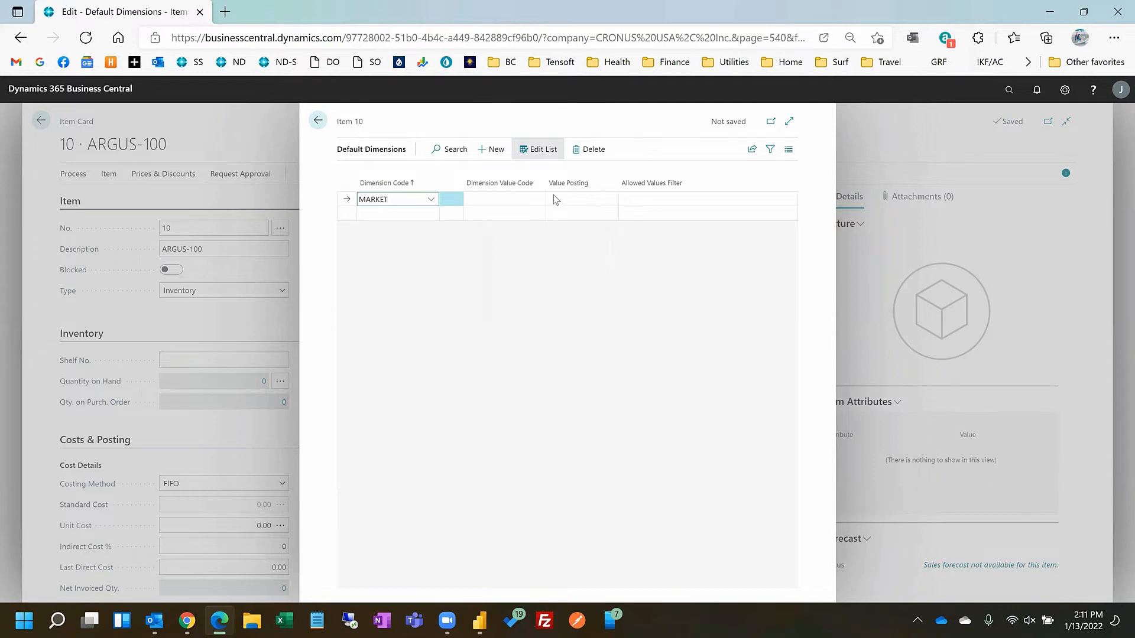
click(581, 200)
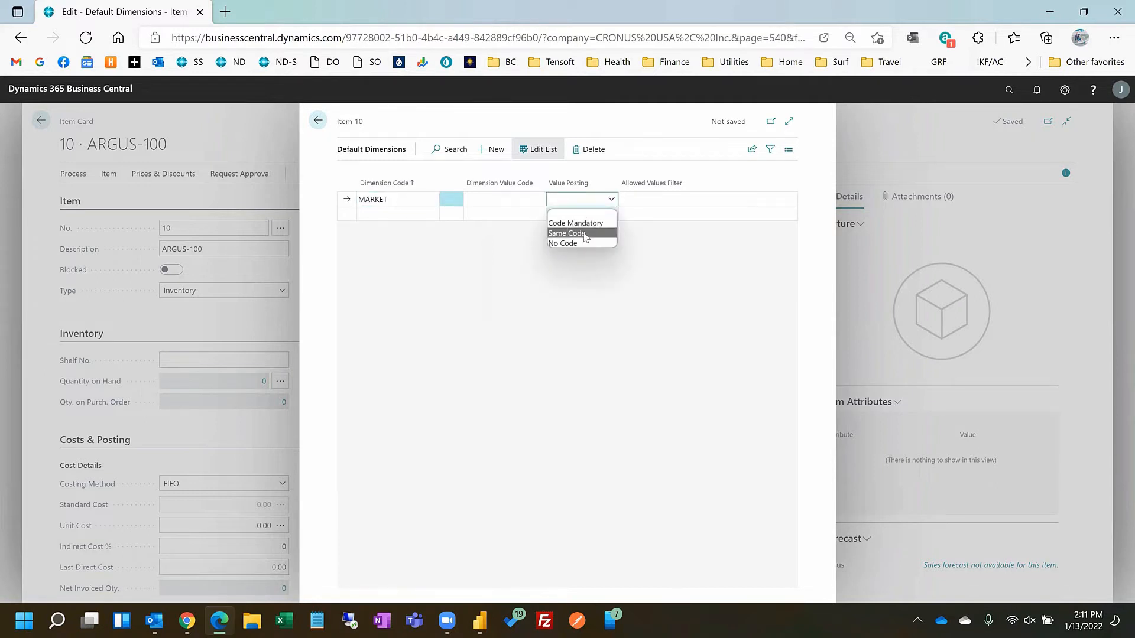
click(584, 234)
click(532, 201)
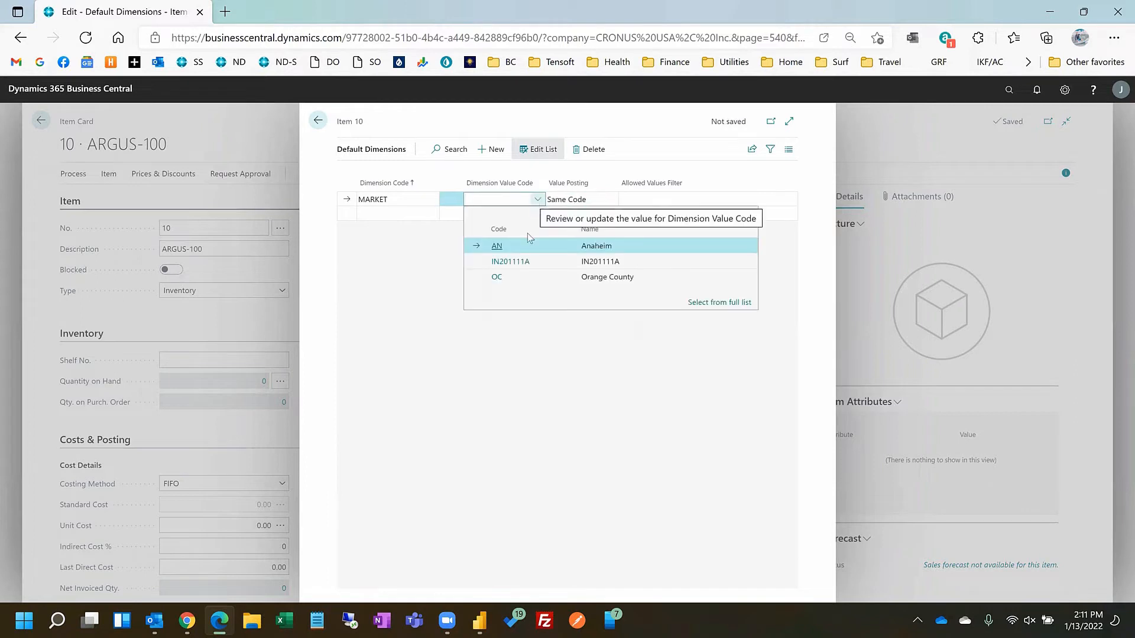
click(520, 247)
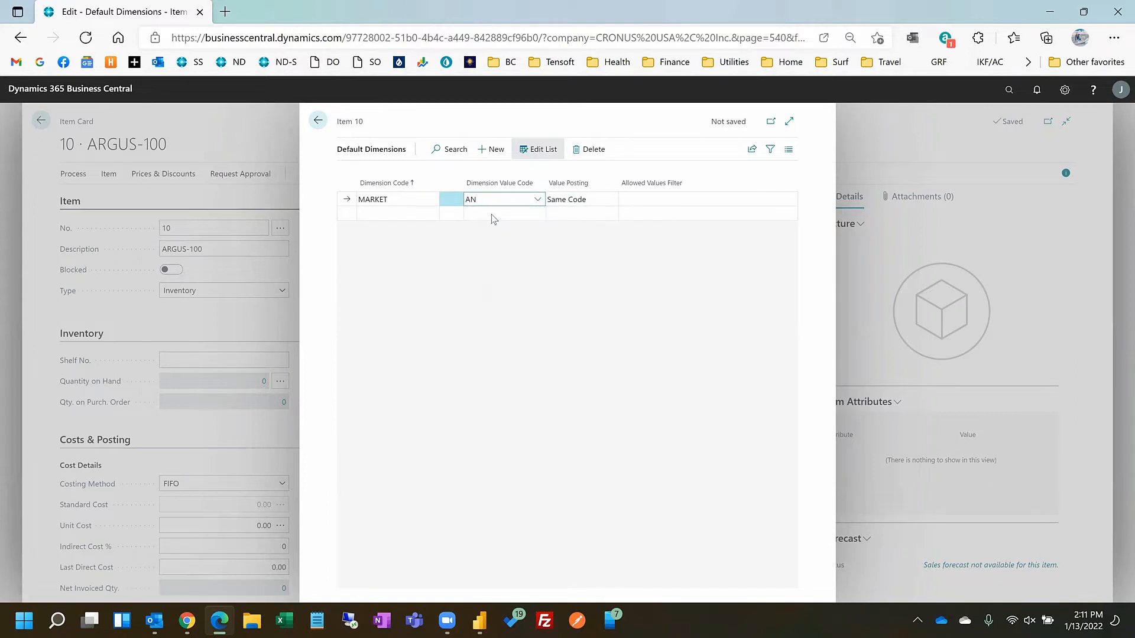
- Add a CUSTOMERGROUP default dimension on the second line with value posting Same Code and dimension value LARGE
click(381, 214)
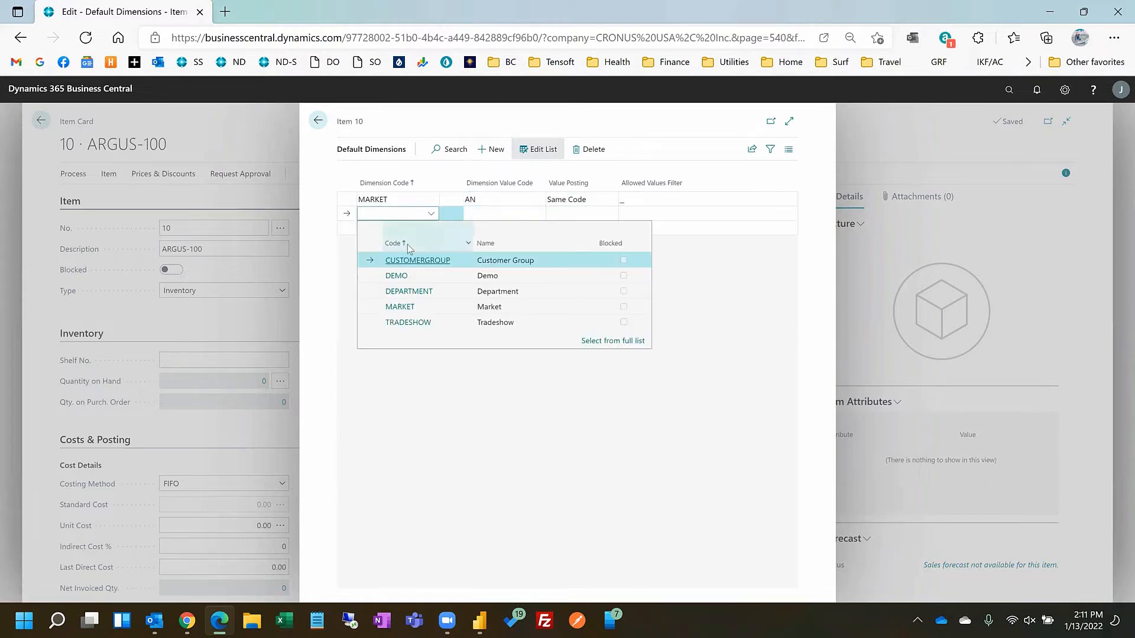
click(417, 260)
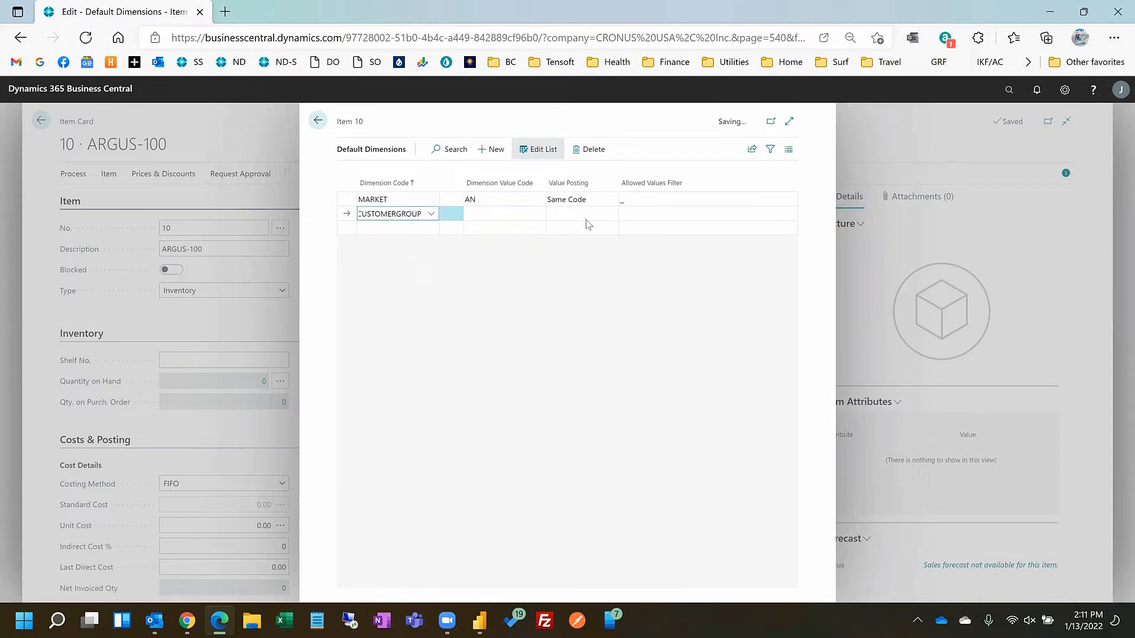
click(585, 216)
click(584, 248)
click(523, 217)
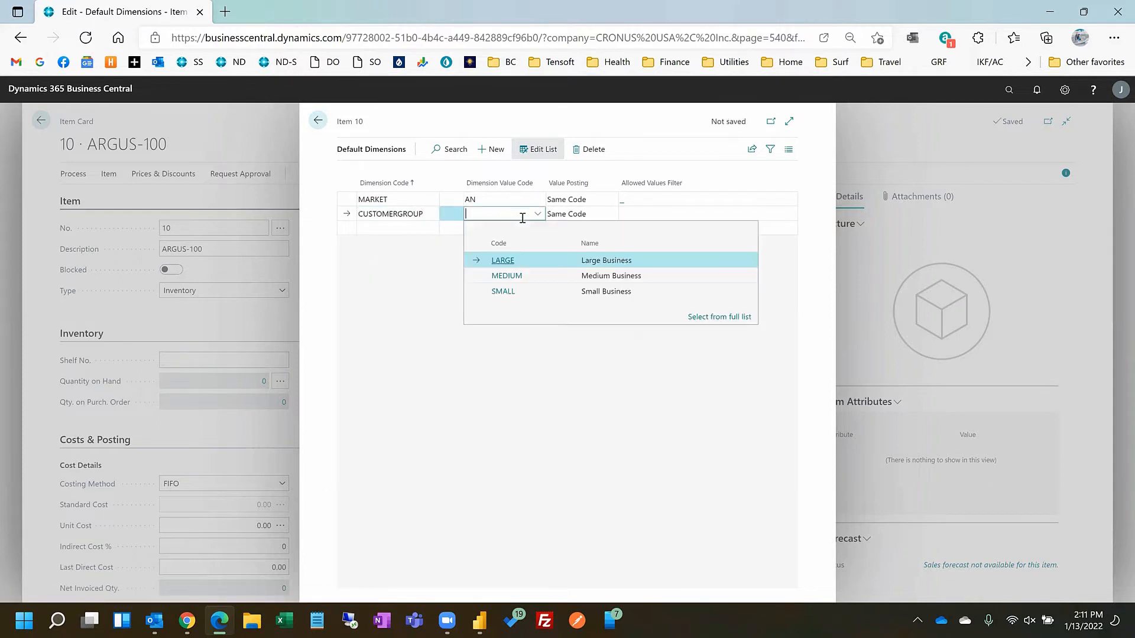
click(526, 261)
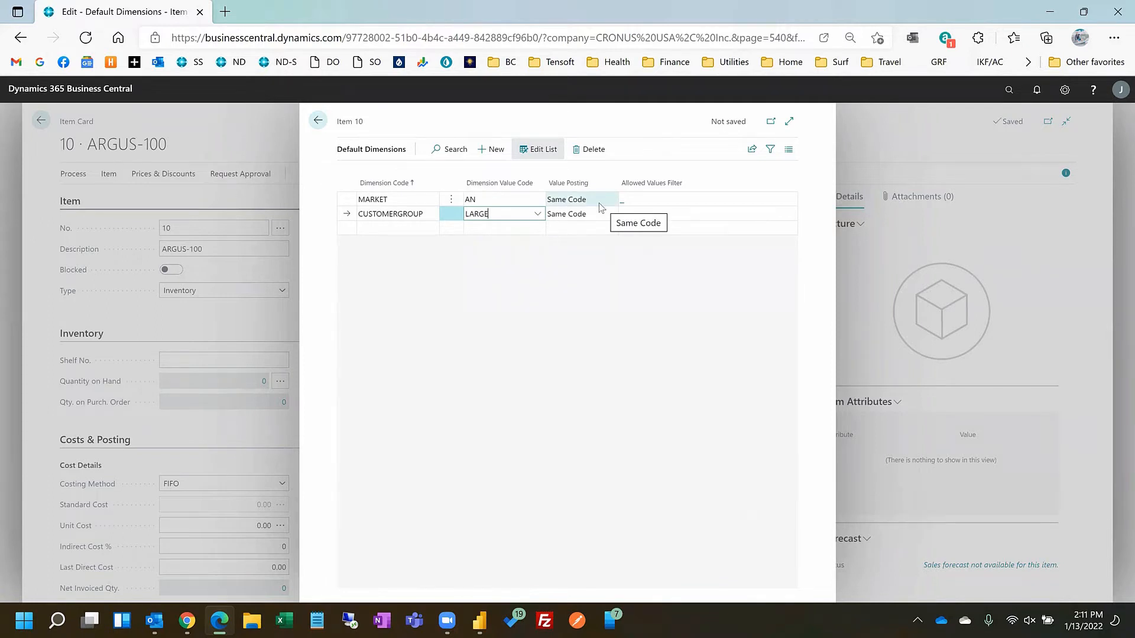
- Review the value posting options offered for the item's MARKET default dimension
click(601, 201)
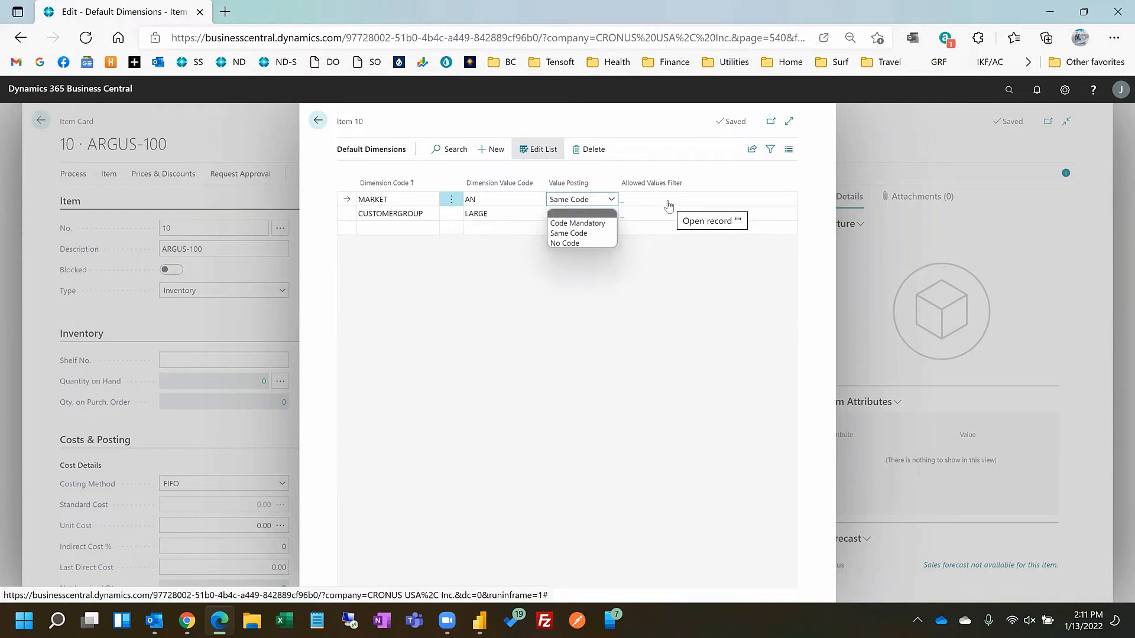
click(350, 127)
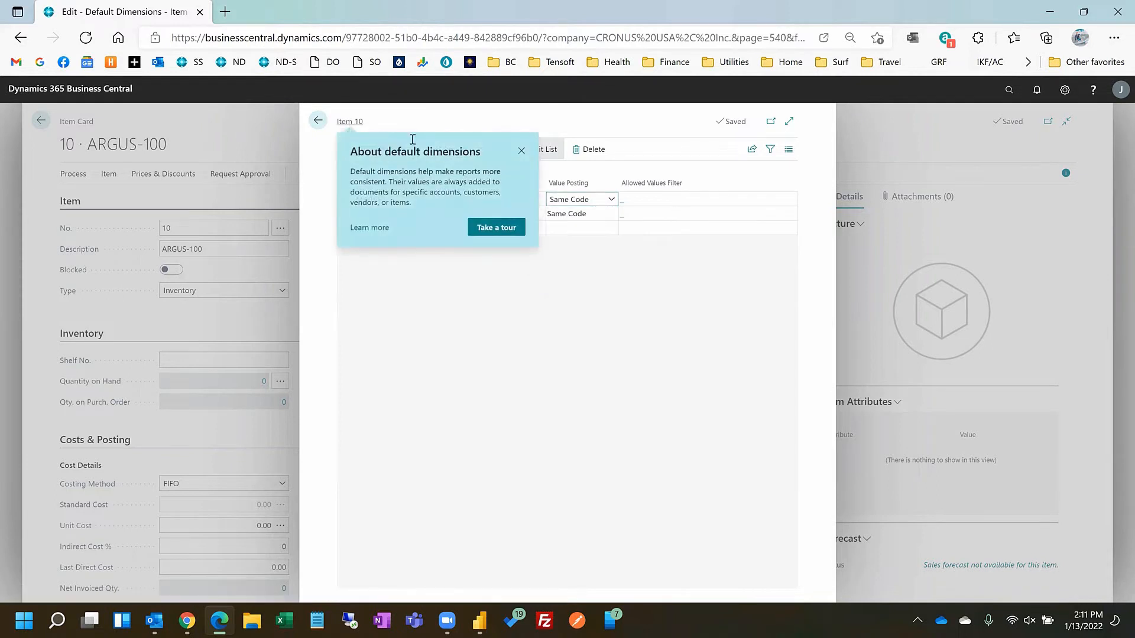
click(522, 151)
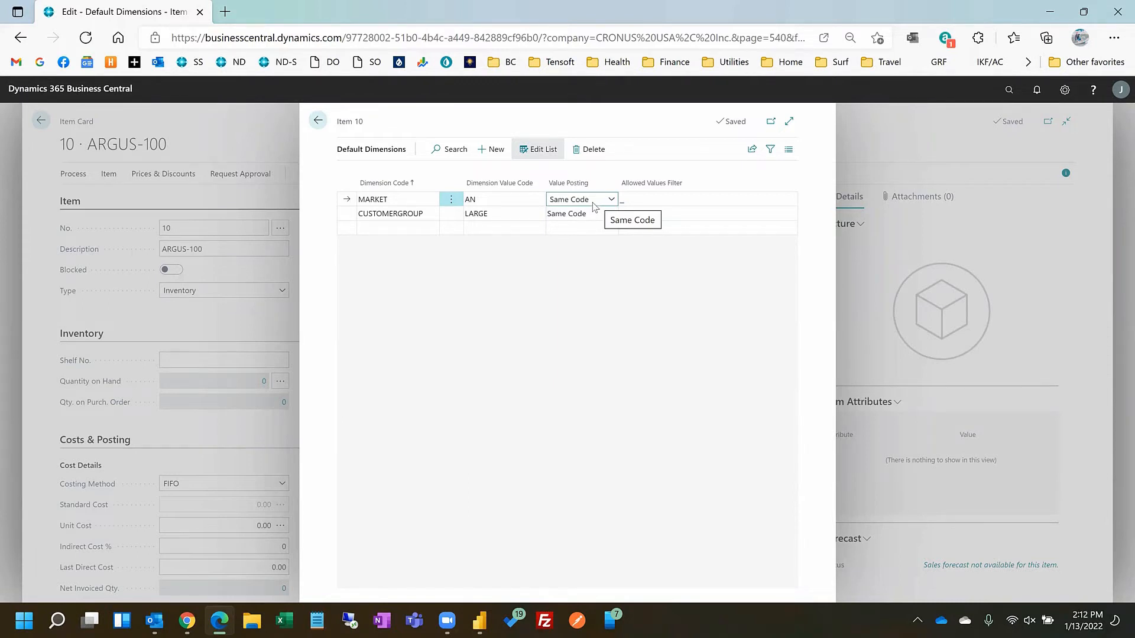
click(593, 201)
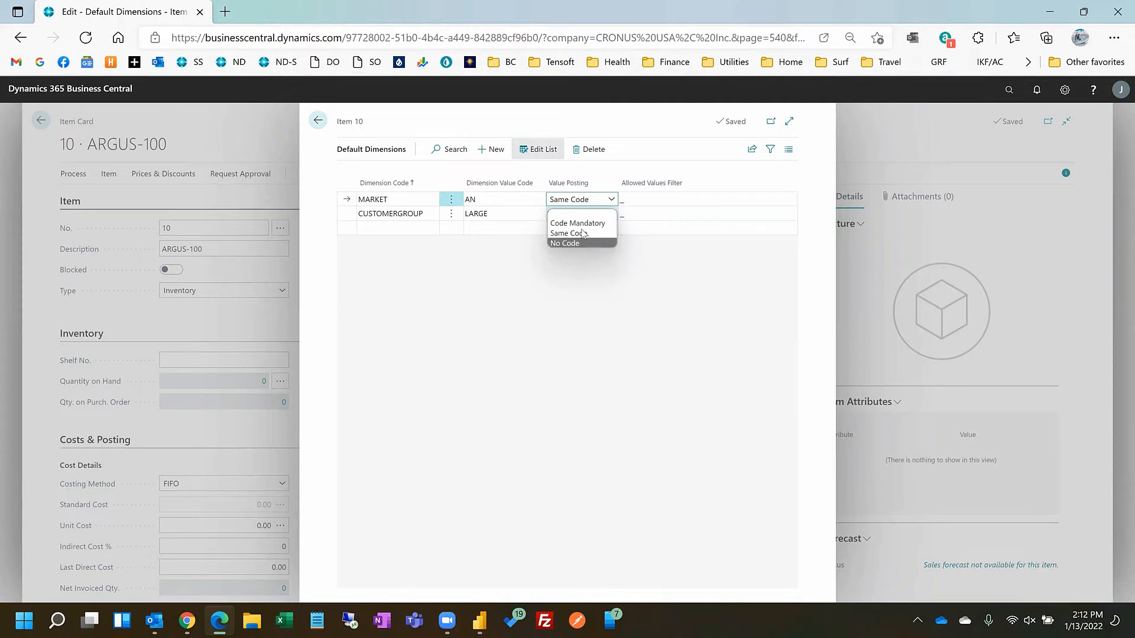
- Leave the item's default dimensions, find the Chart of Accounts list and open it, dismissing its introduction tip
click(503, 261)
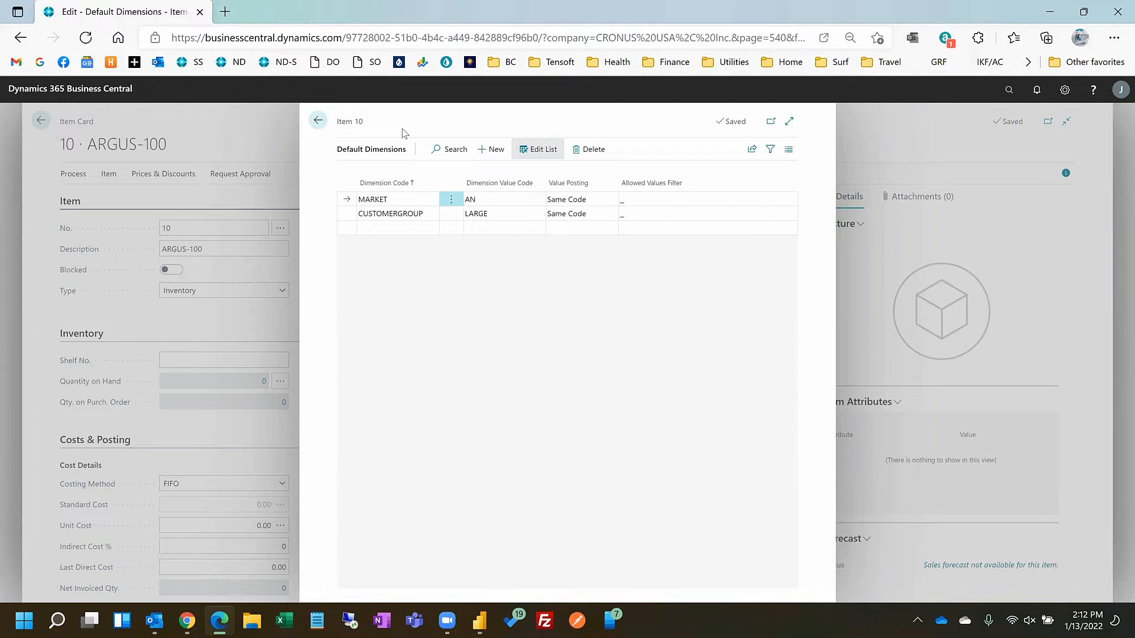
click(318, 121)
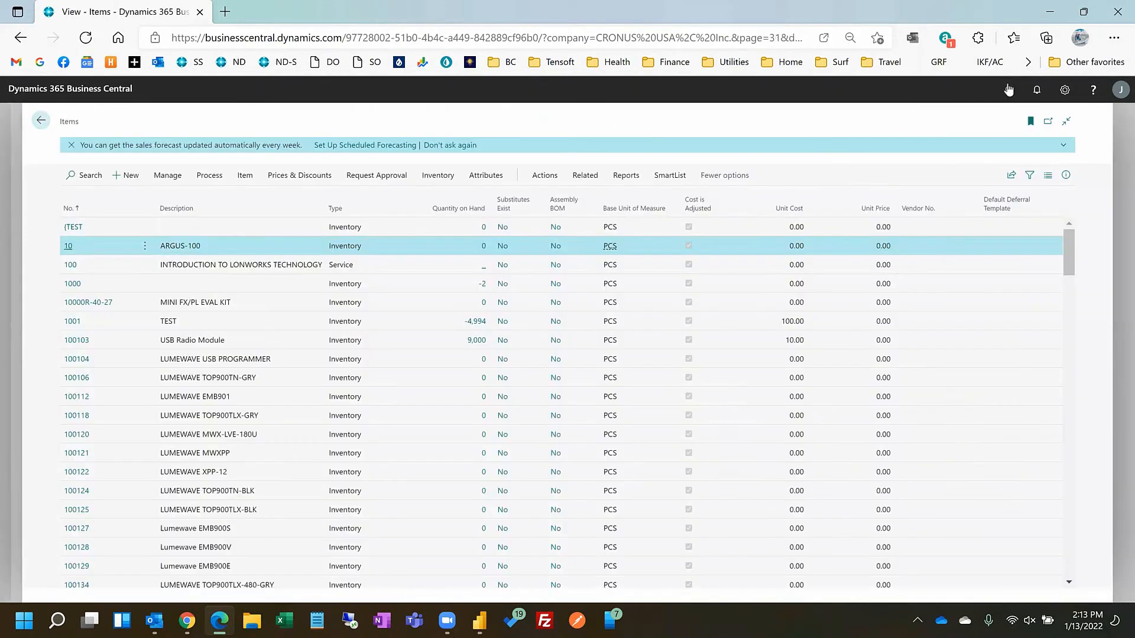
click(1008, 92)
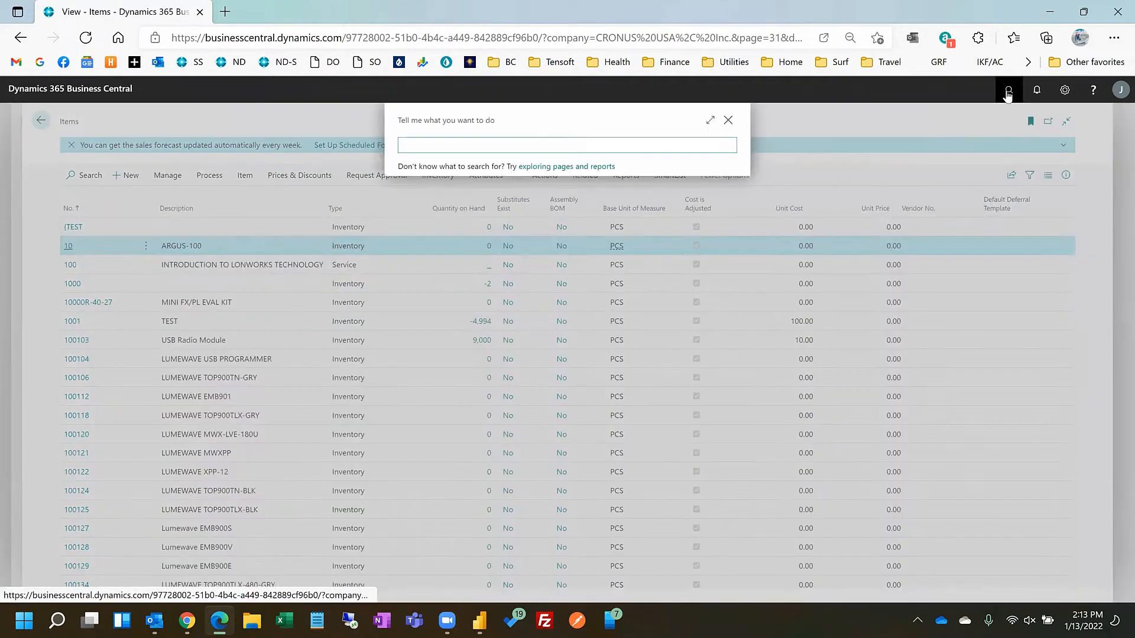
text(chart of accounts)
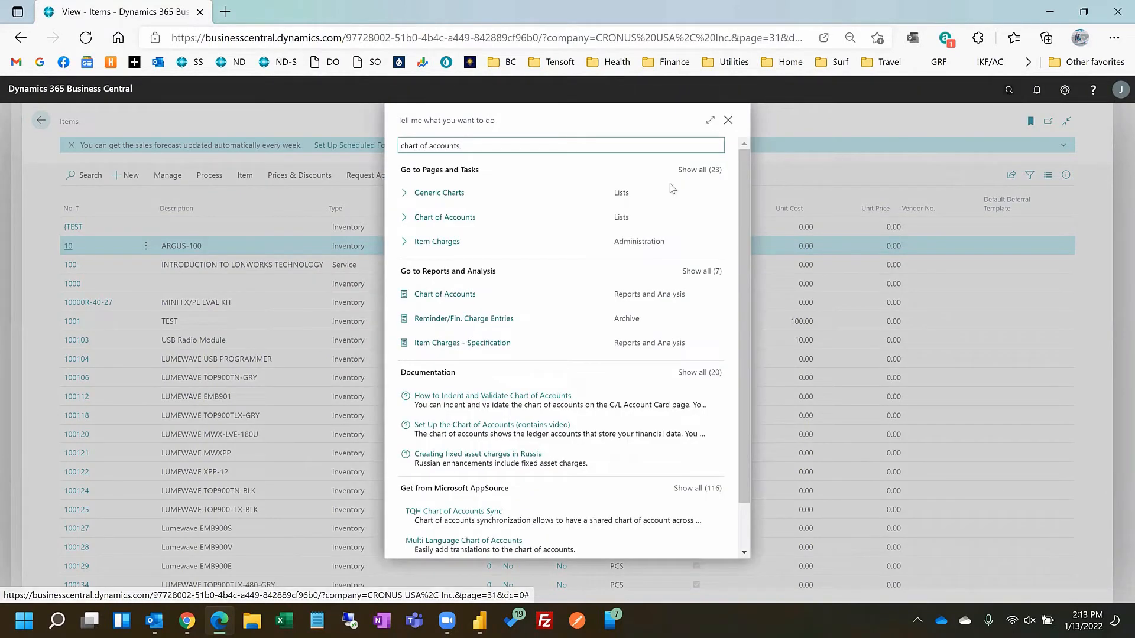
click(453, 193)
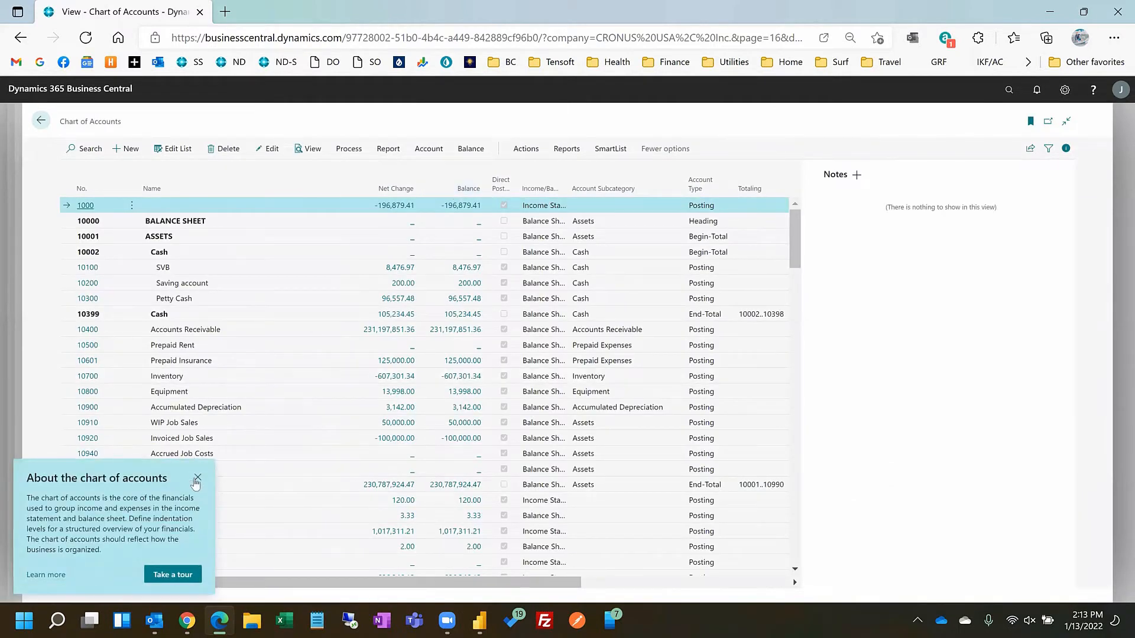
click(198, 478)
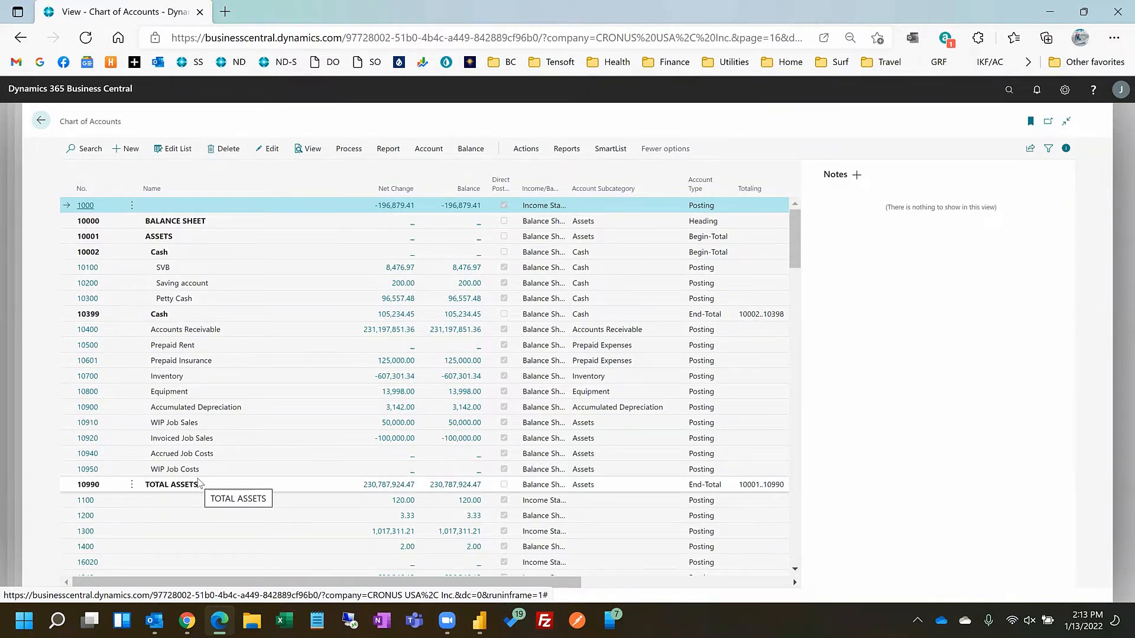
- Select the expense accounts from 60100 Rent Expense through 61900 Rounding and open their default dimensions for multiple accounts
scroll(200, 483, down, 5)
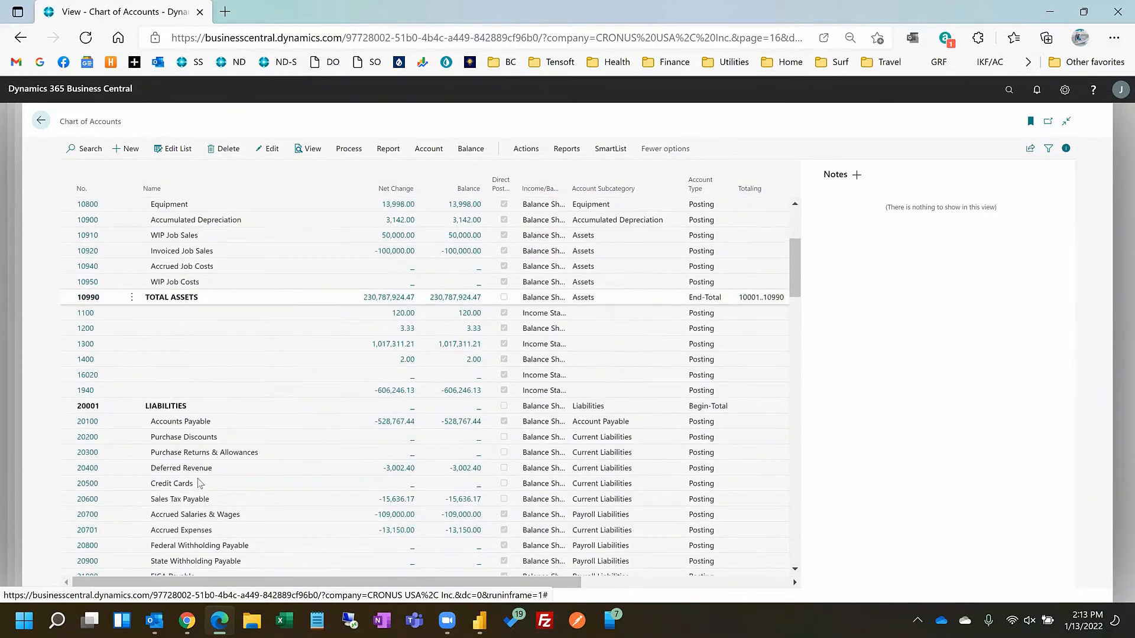
scroll(199, 482, down, 10)
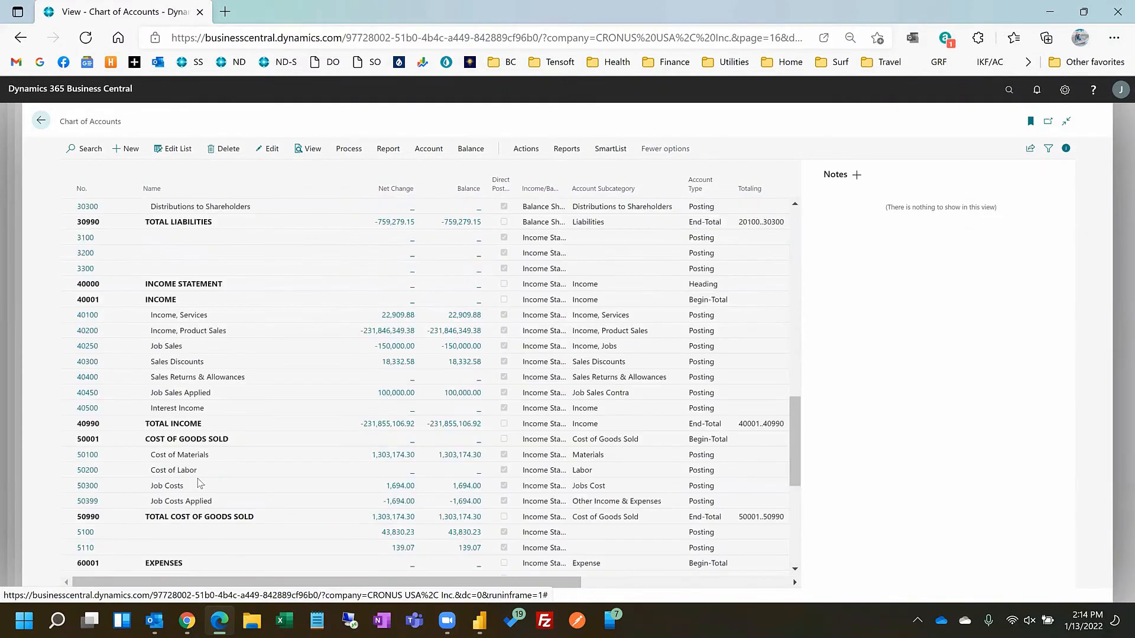
scroll(199, 482, down, 3)
scroll(199, 482, down, 2)
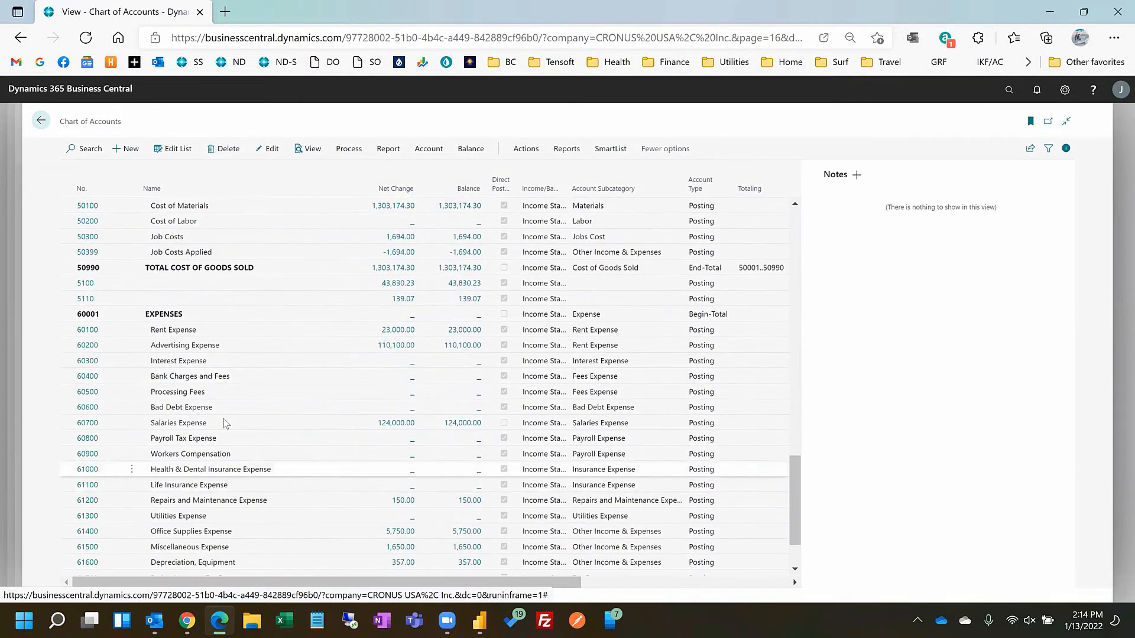
click(203, 331)
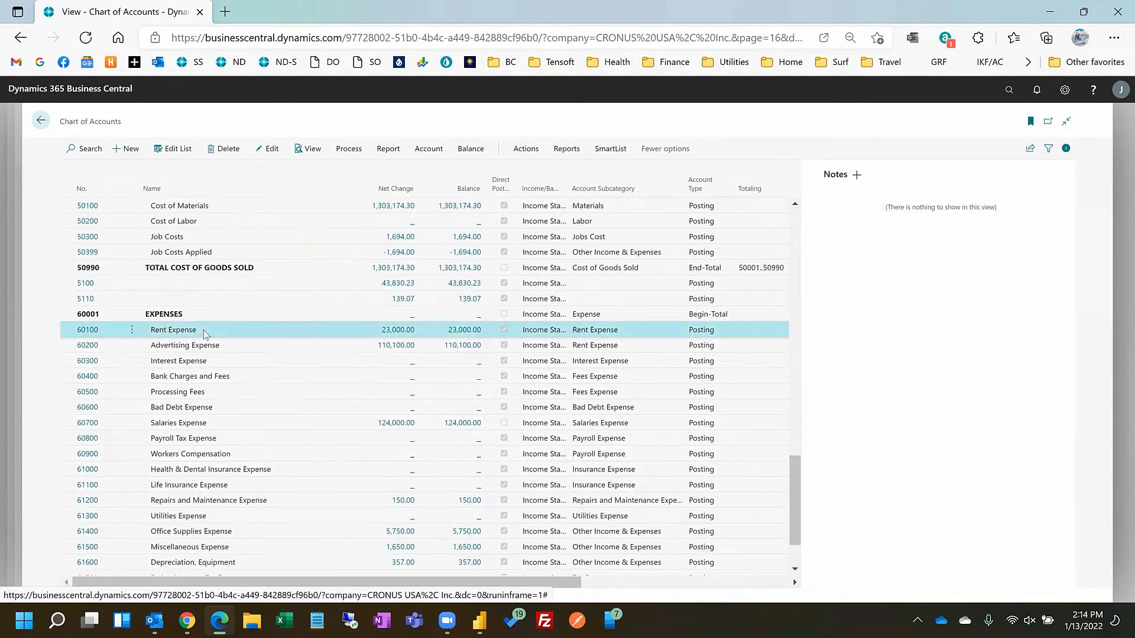
scroll(274, 489, down, 2)
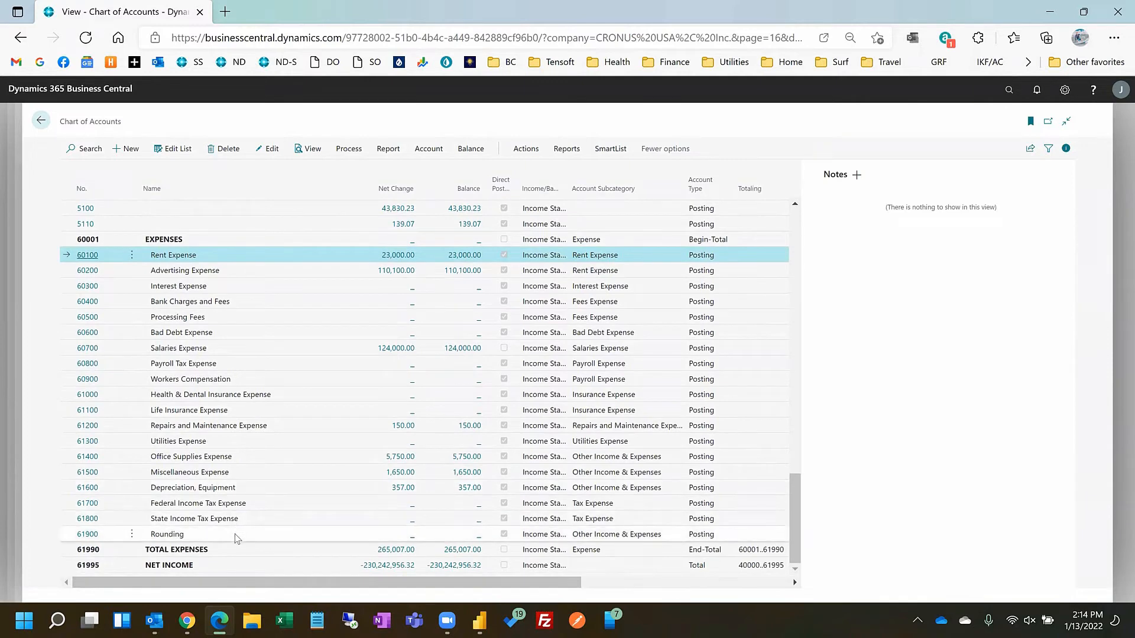
shift+click(236, 535)
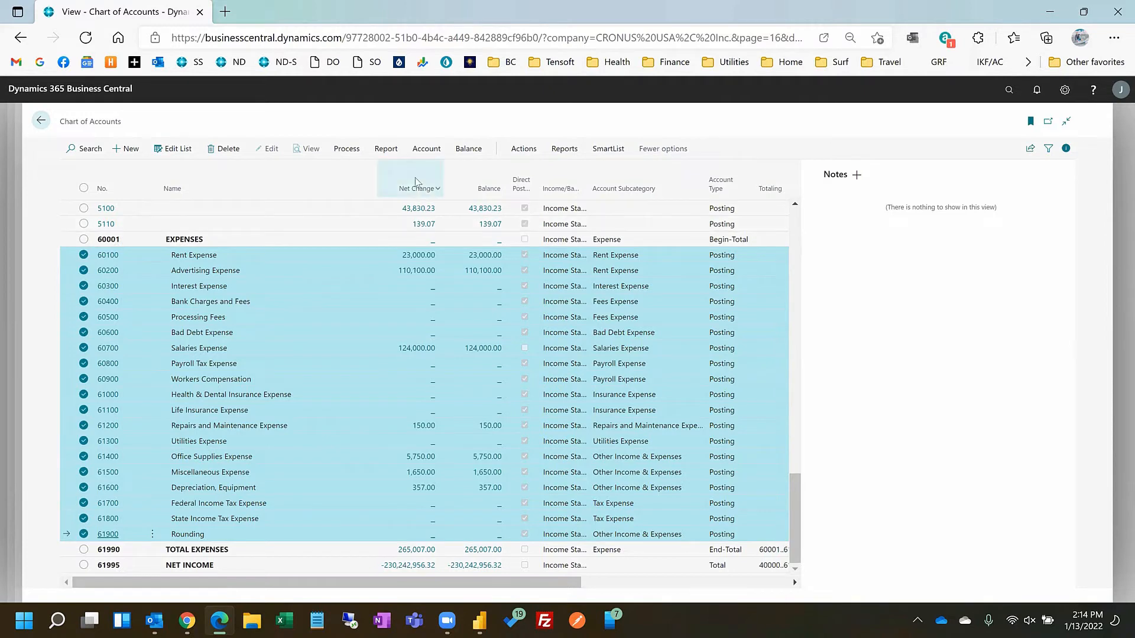
click(423, 151)
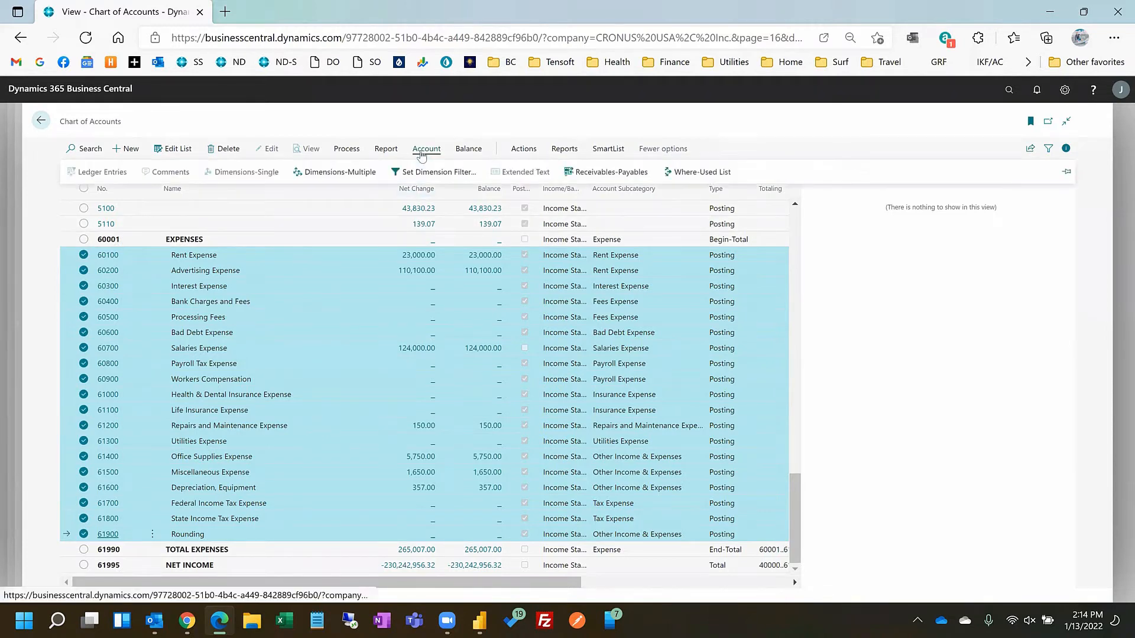
click(340, 174)
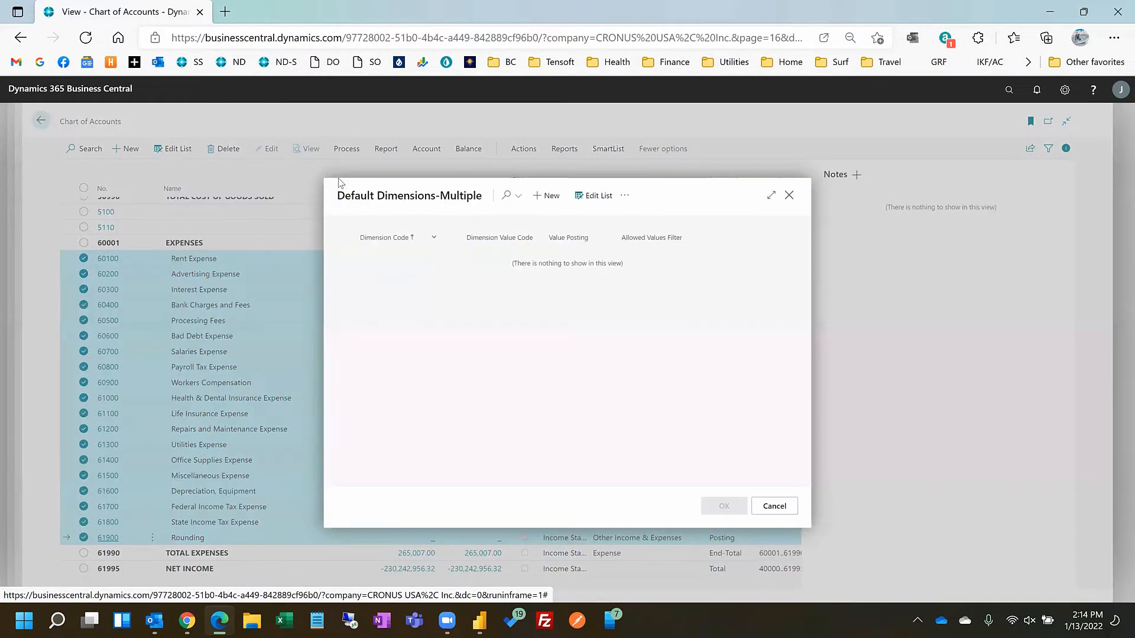
- Add a DEPARTMENT default dimension with value posting Code Mandatory and a blank dimension value to the selected expense accounts, and confirm
click(546, 203)
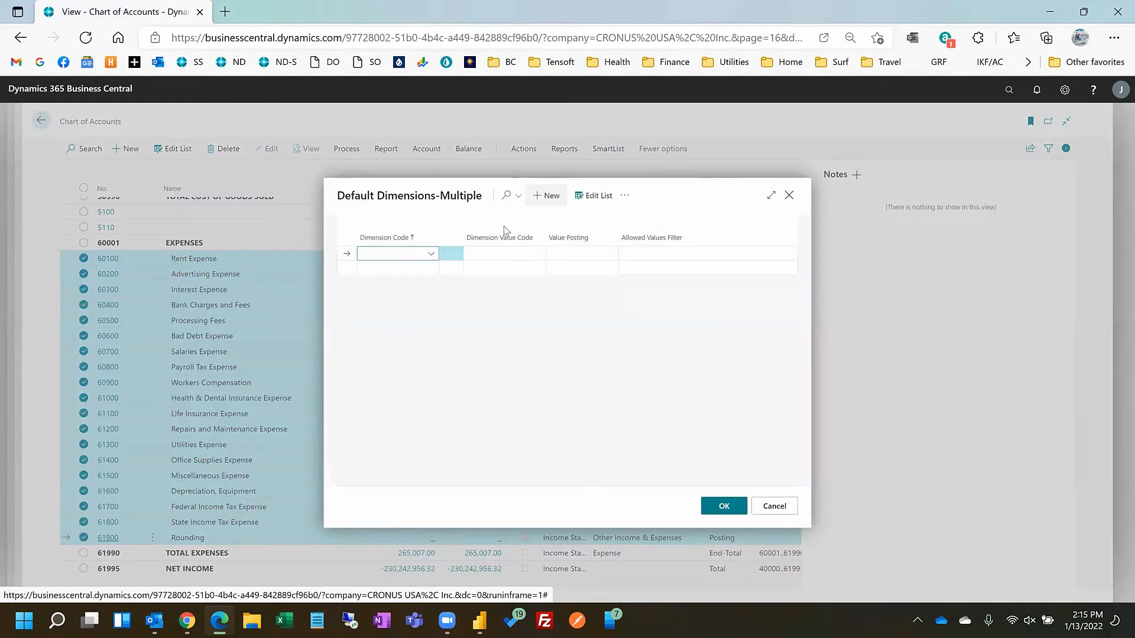
click(433, 256)
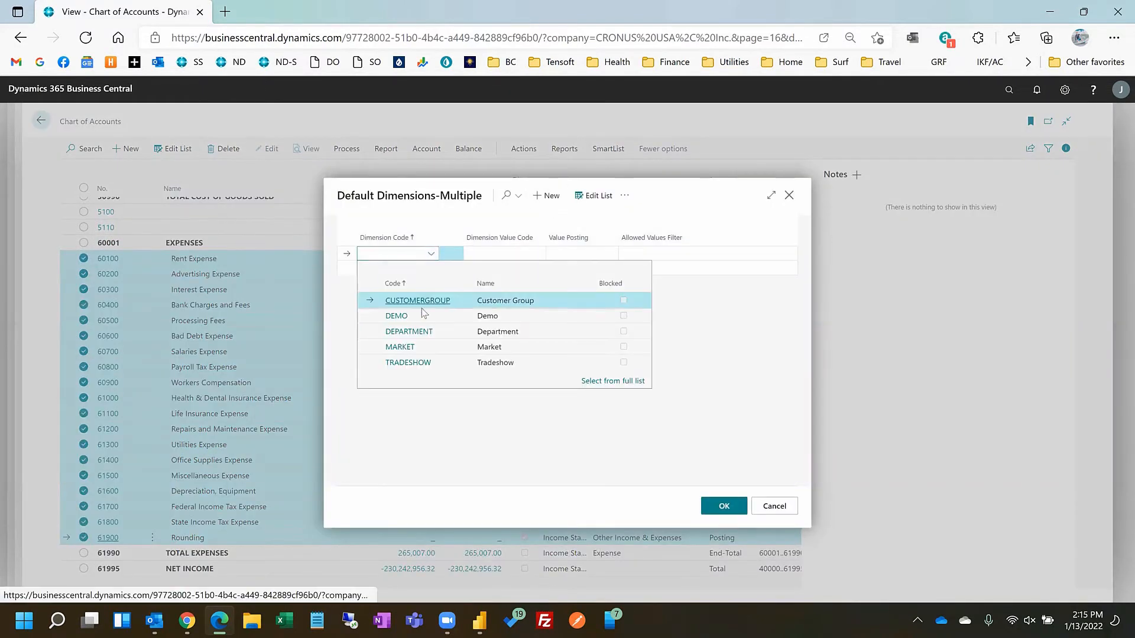
click(421, 331)
click(610, 259)
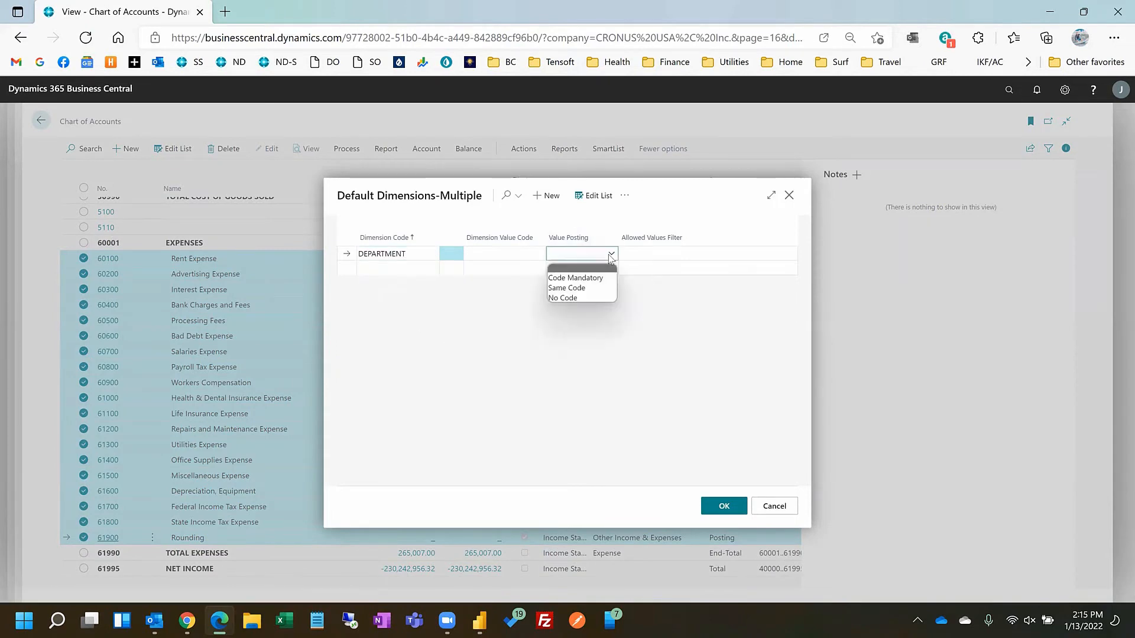
click(600, 280)
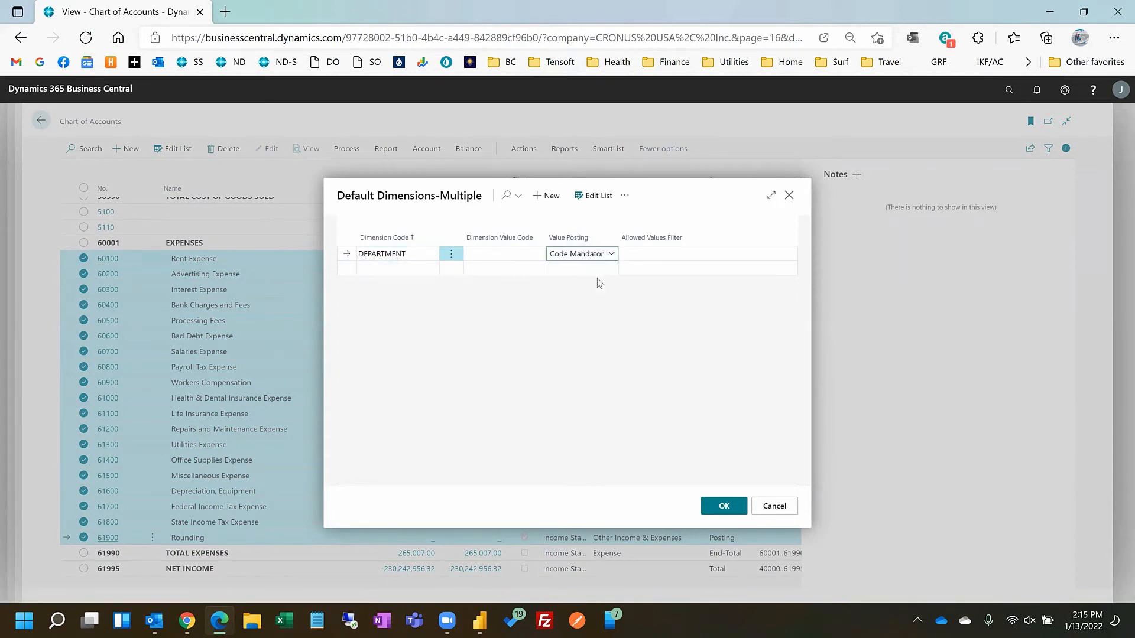
click(506, 254)
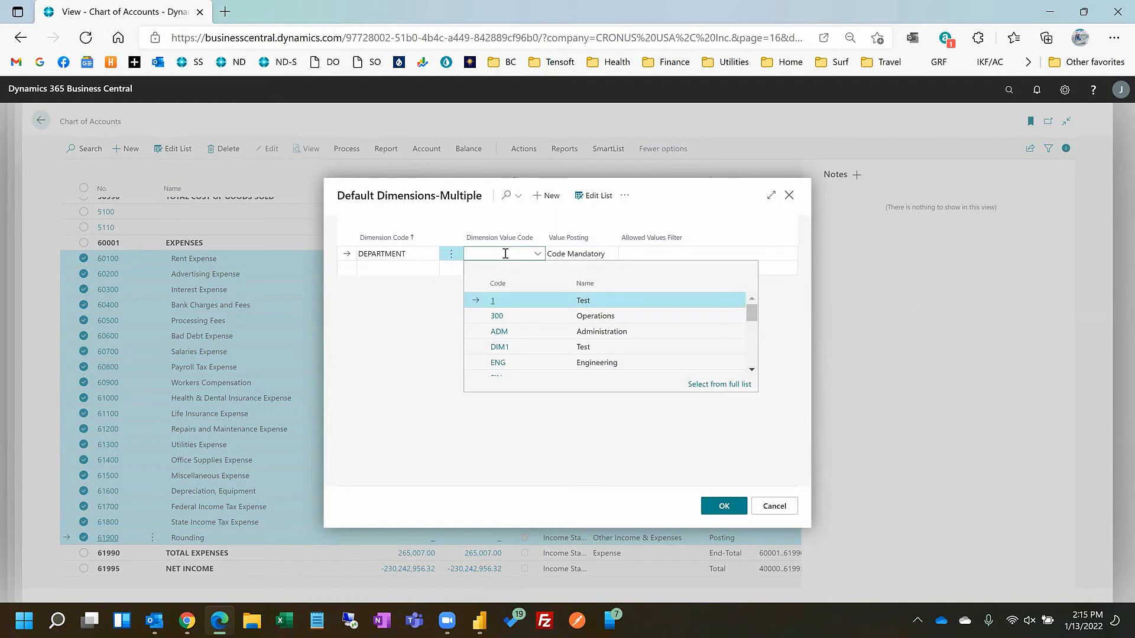
click(416, 347)
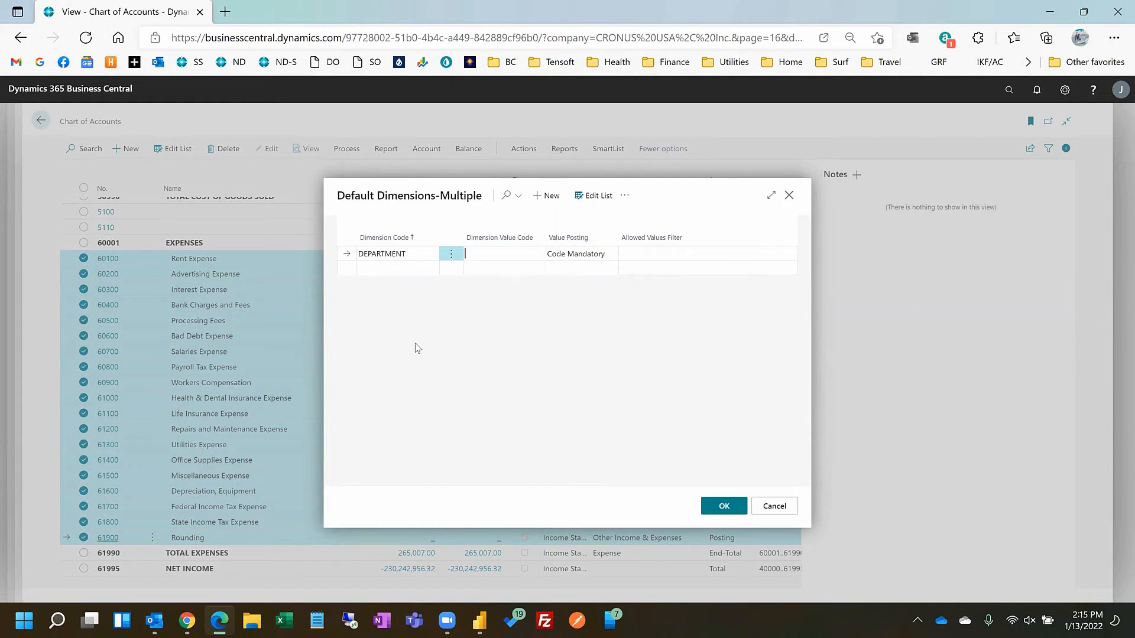
click(736, 507)
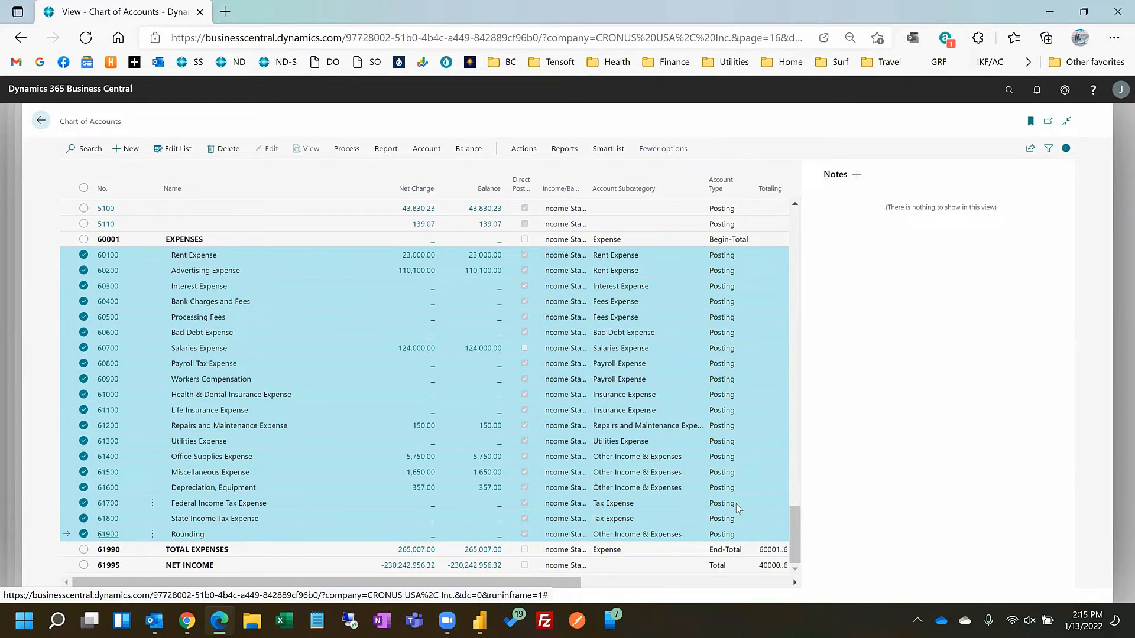
- Select the income accounts from 40100 Income, Services through 40500 Interest Income and open their default dimensions for multiple accounts
scroll(736, 503, up, 5)
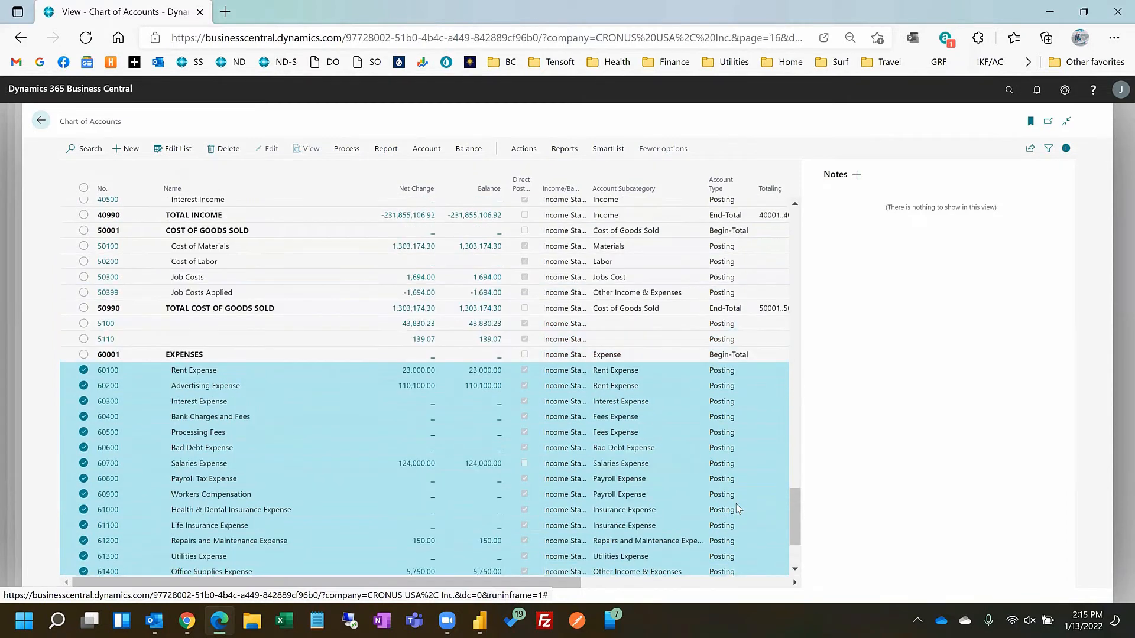
scroll(419, 420, up, 2)
click(308, 313)
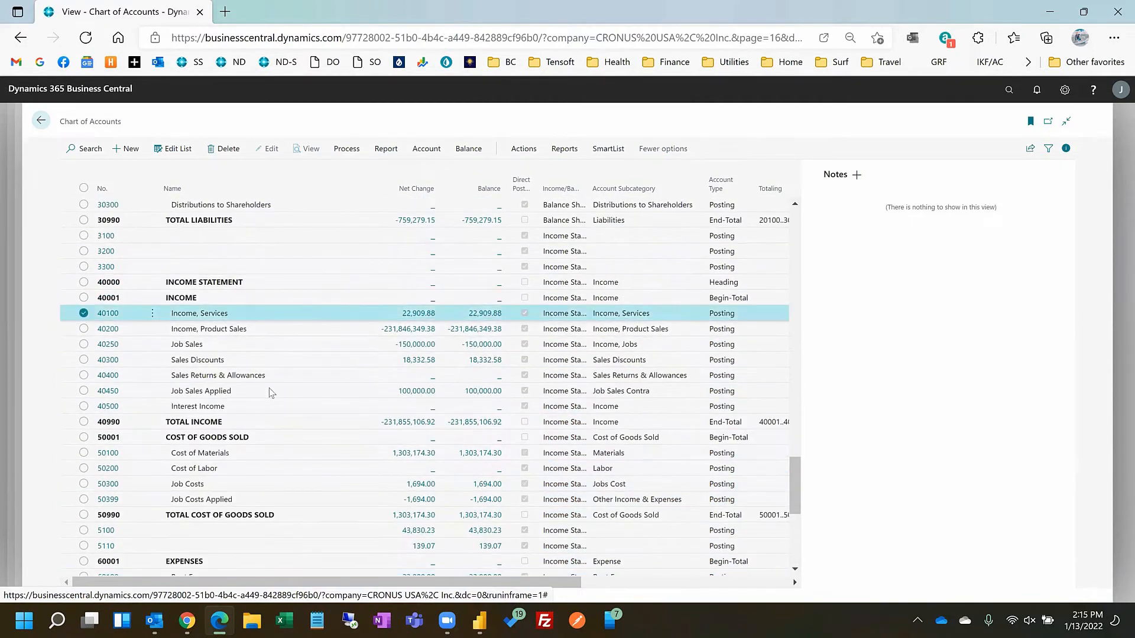
shift+click(263, 408)
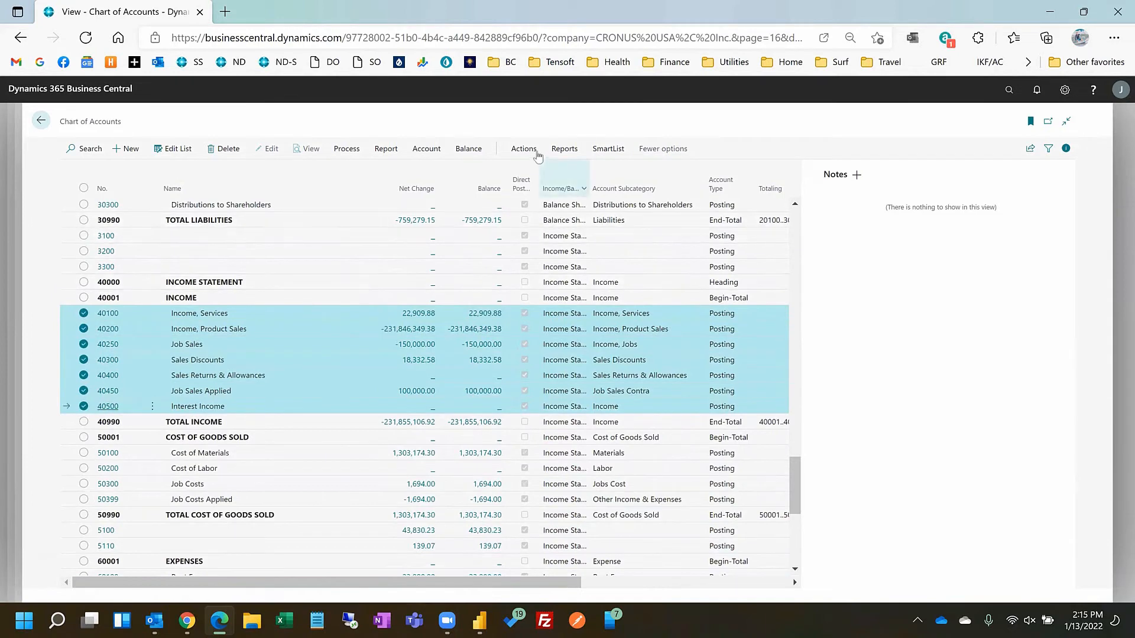
click(565, 151)
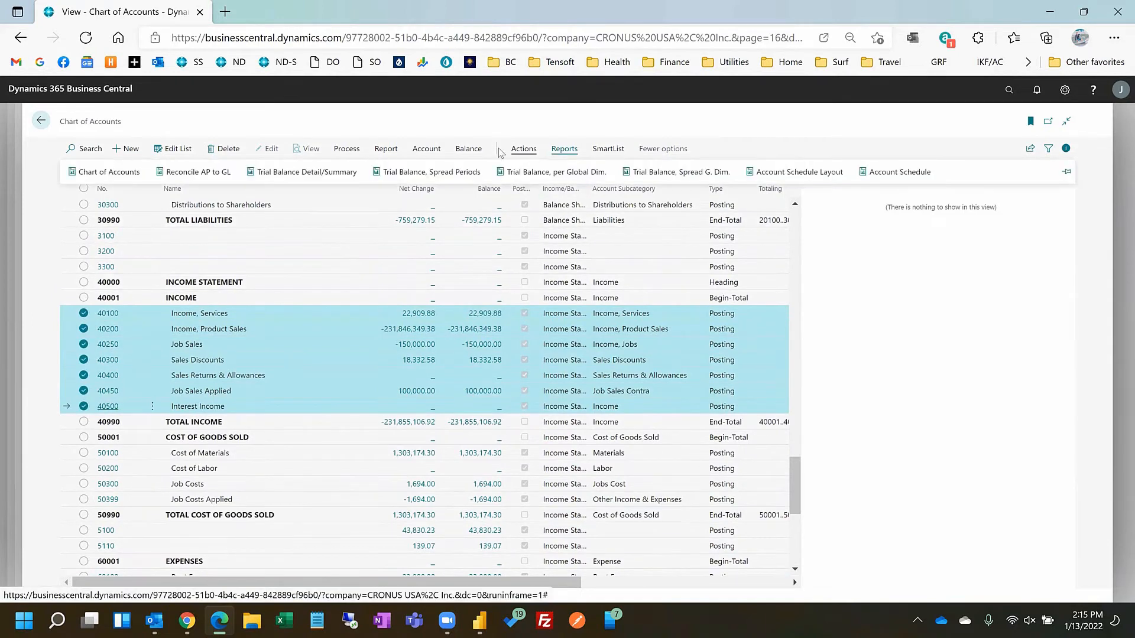
click(427, 149)
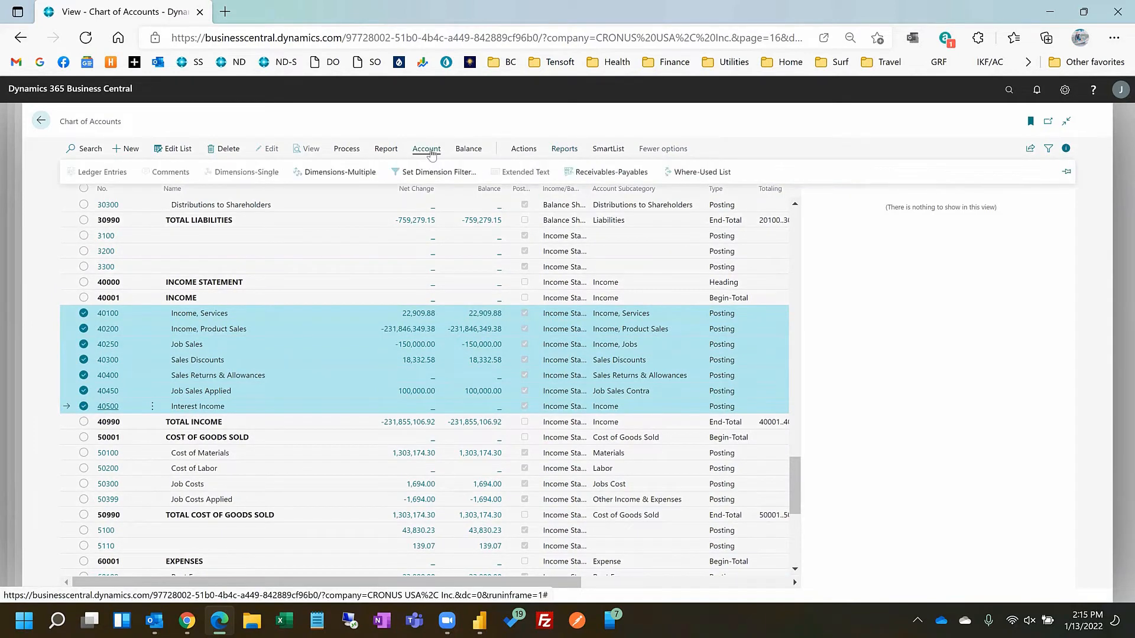
click(349, 175)
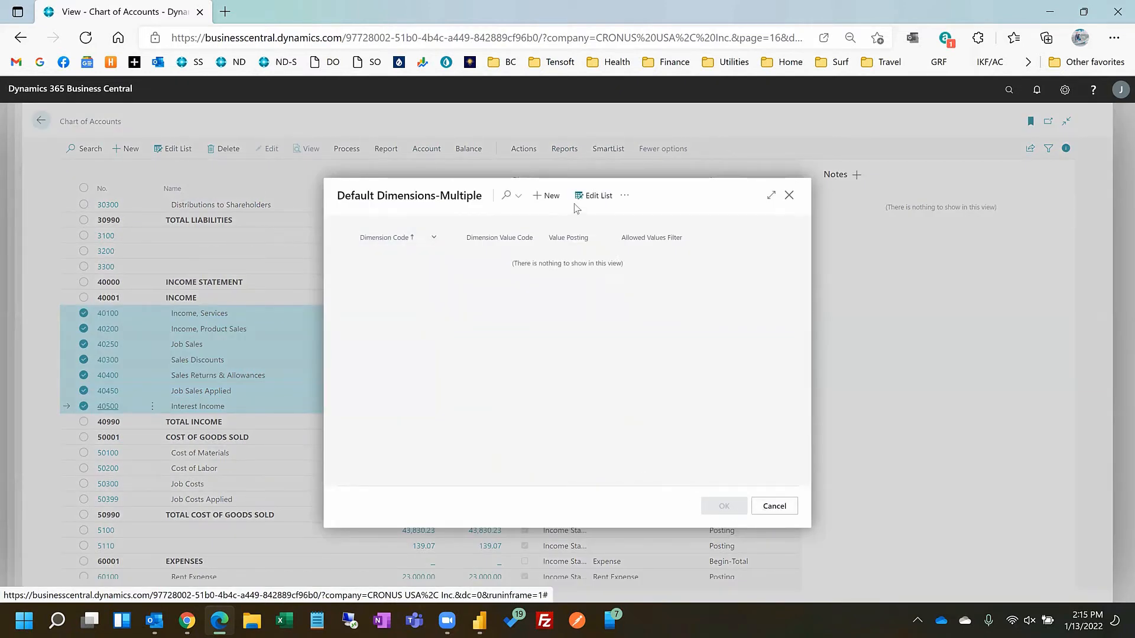
- Add a CUSTOMERGROUP default dimension with value posting Code Mandatory for the selected income accounts
click(546, 195)
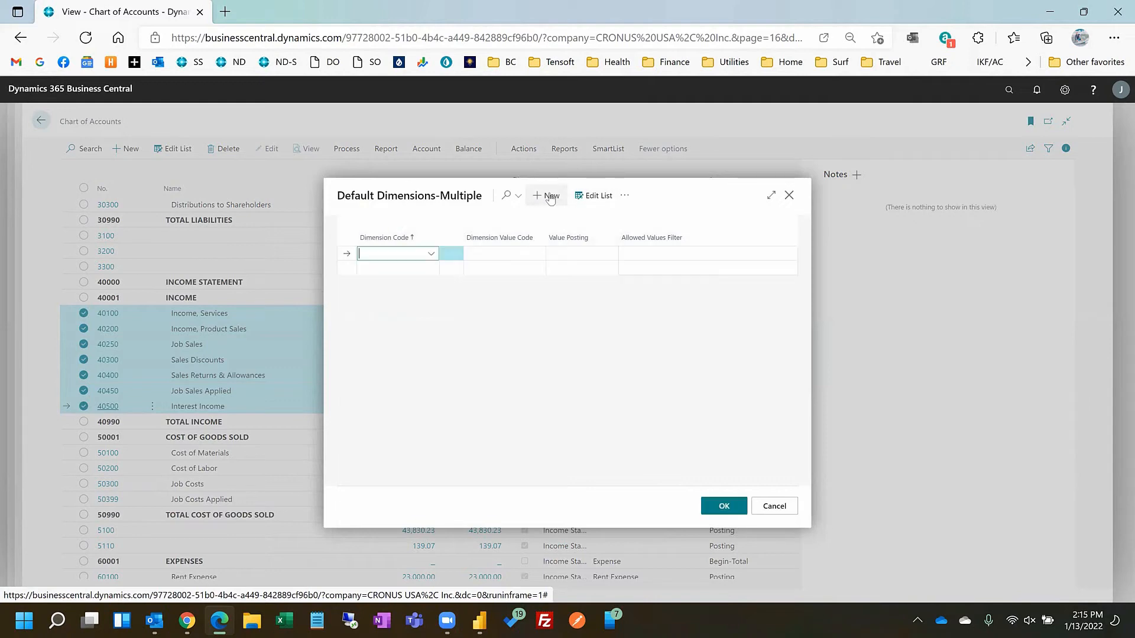
click(431, 256)
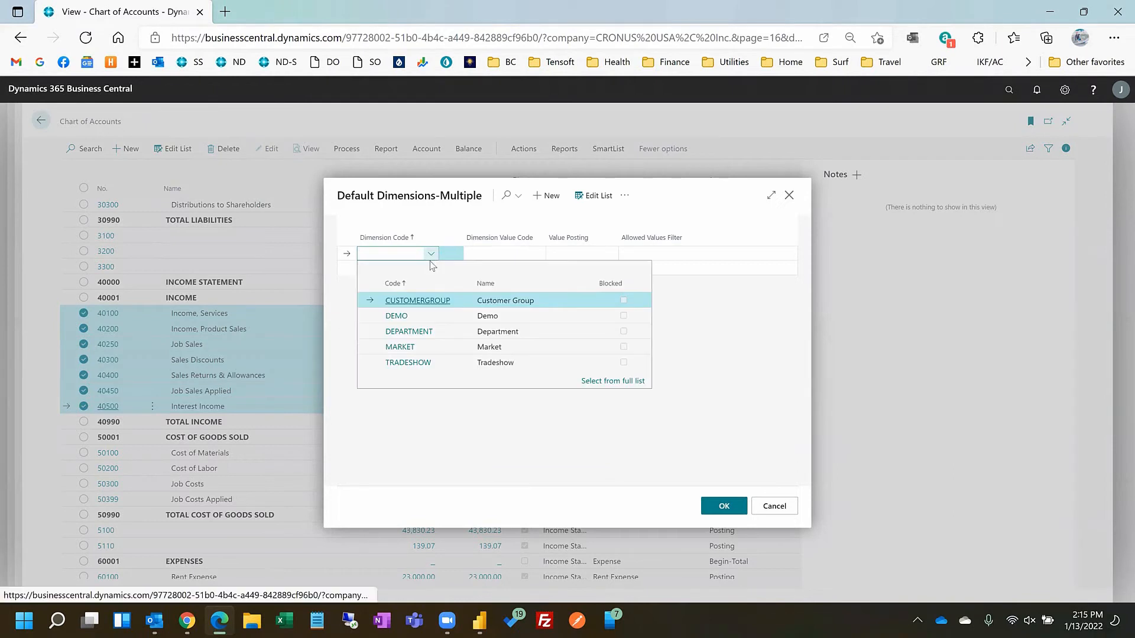
click(438, 301)
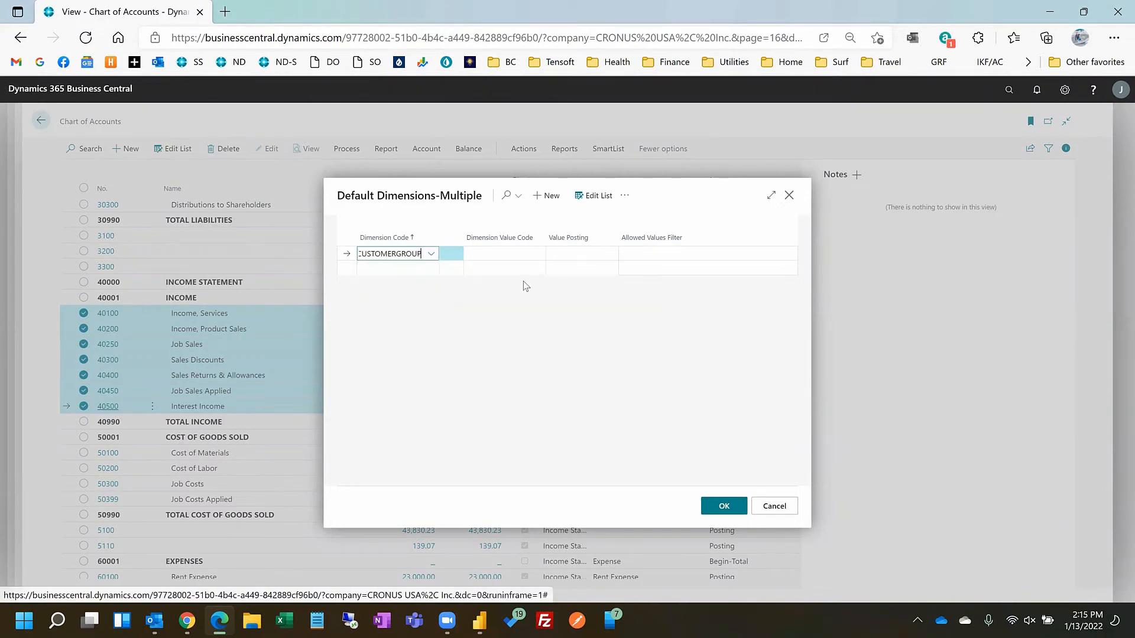
click(572, 253)
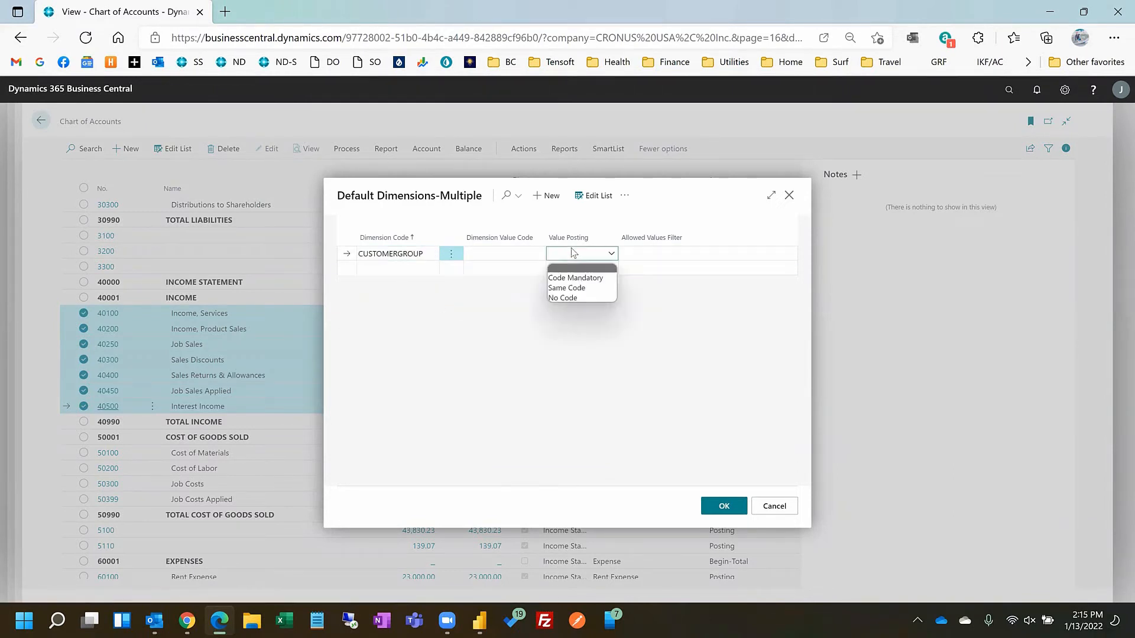
click(591, 280)
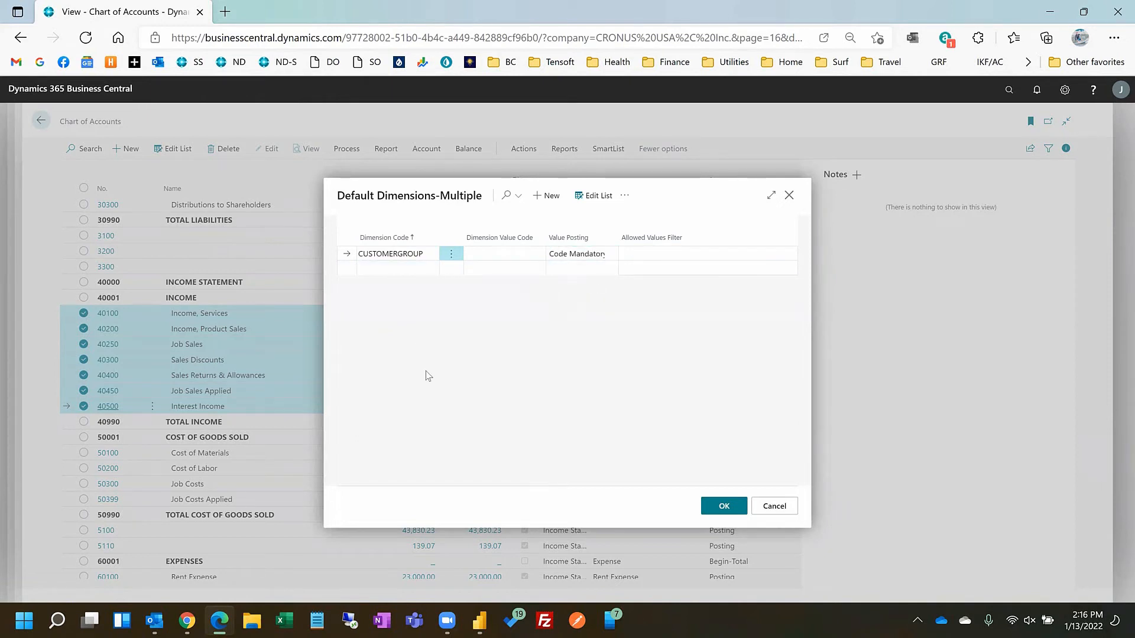
- Add a MARKET default dimension with value posting Code Mandatory for the selected income accounts, leave the dimension value codes blank, and confirm
click(393, 269)
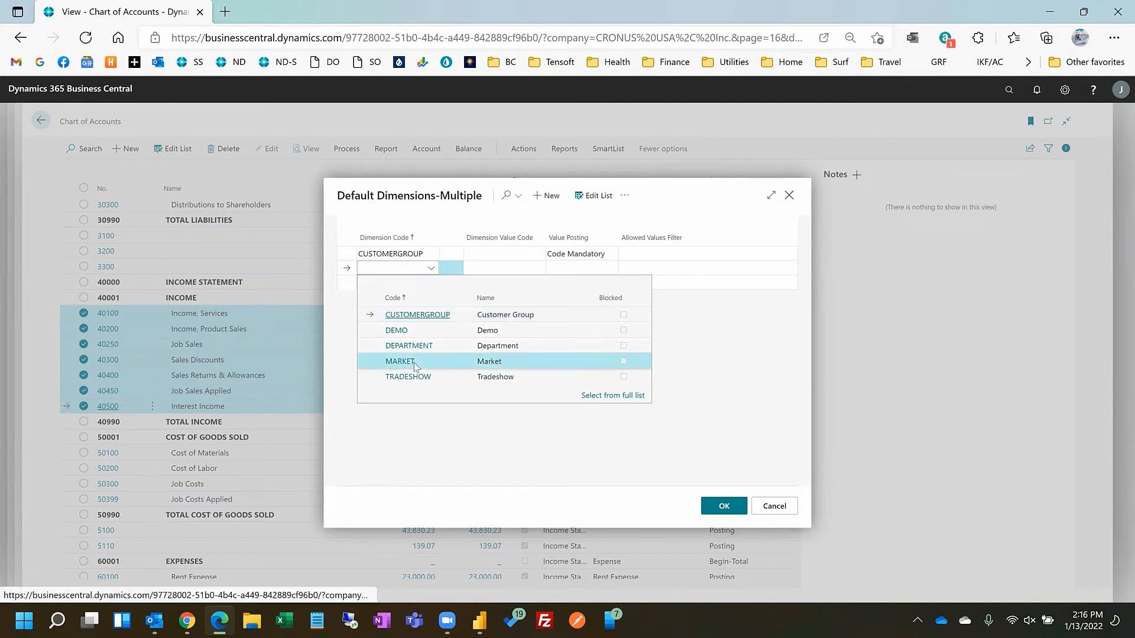
click(568, 362)
click(581, 269)
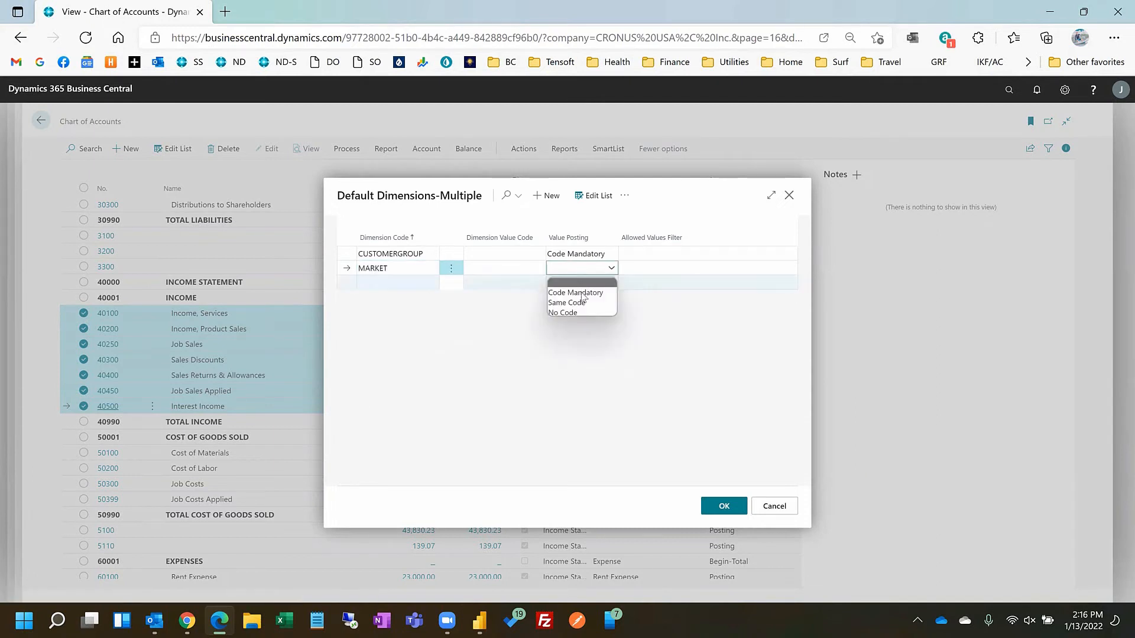
click(583, 292)
click(520, 259)
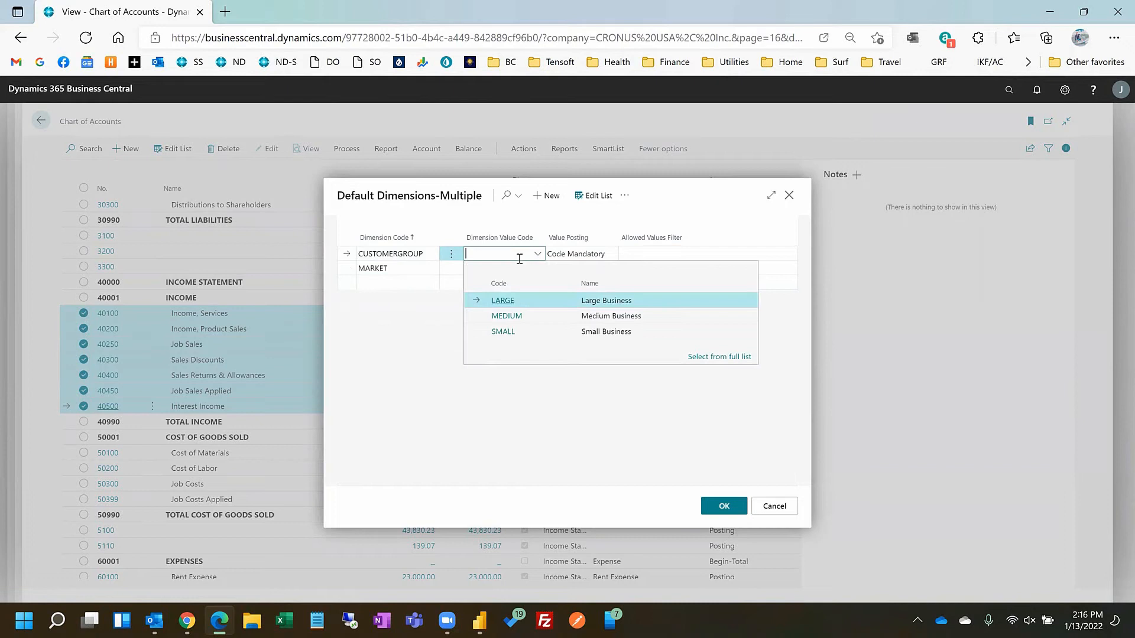
click(438, 315)
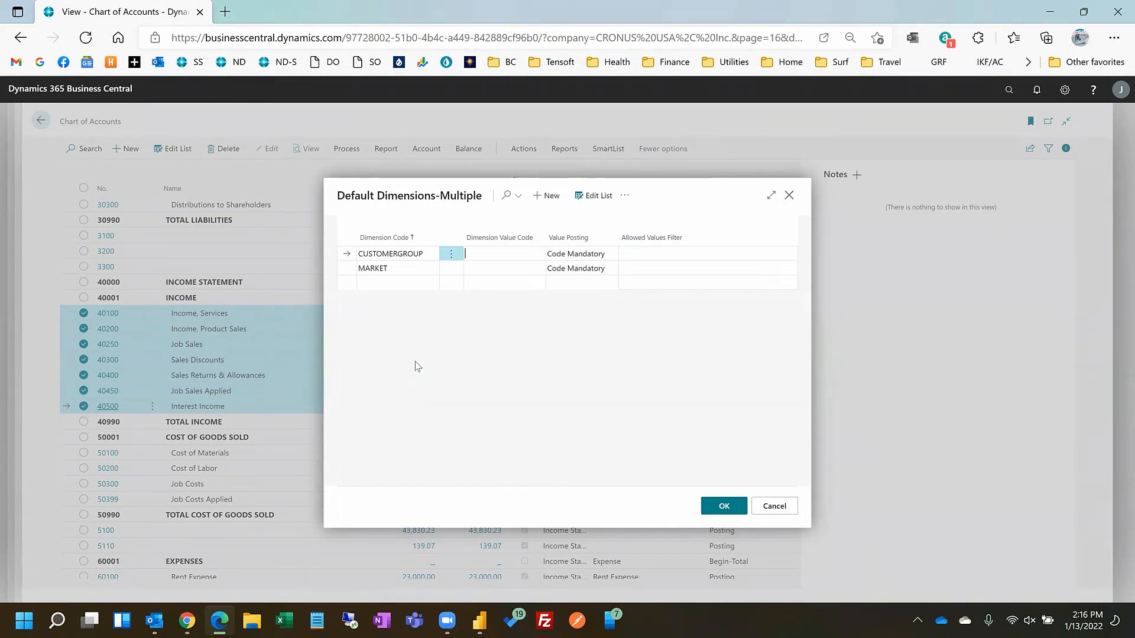
click(723, 507)
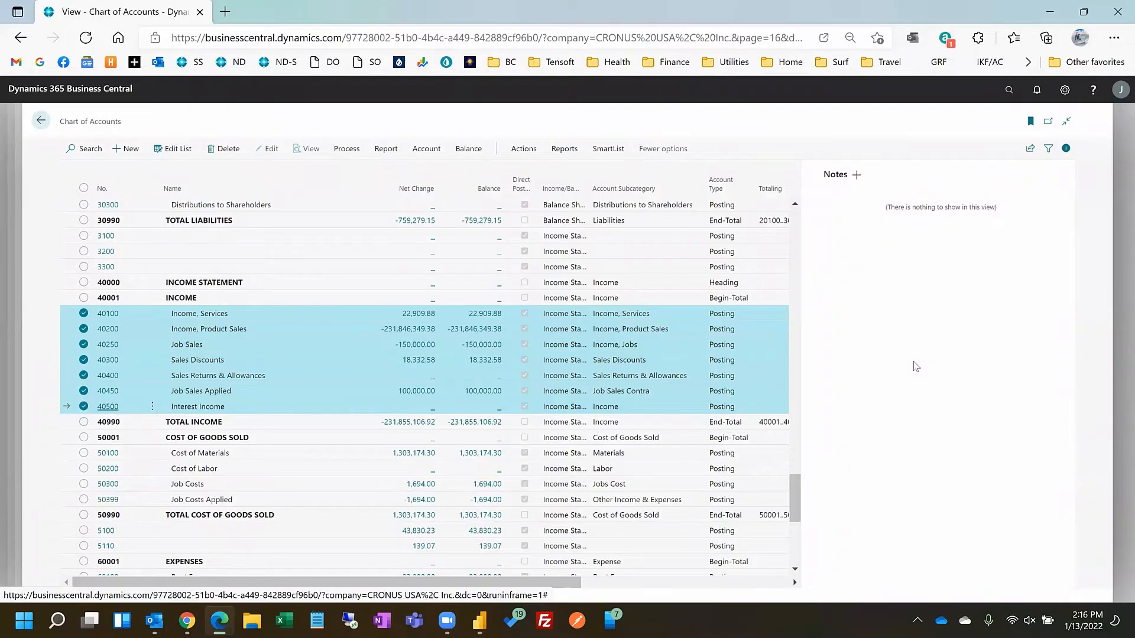
- Search for account schedules and open the Account Schedules list
click(1004, 98)
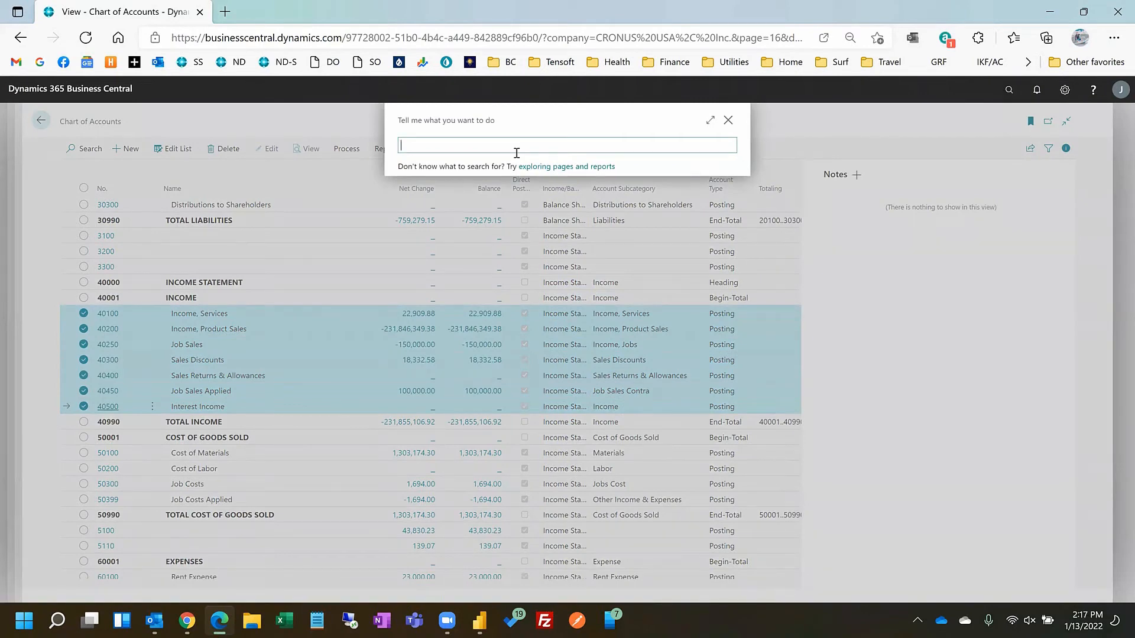
text(accoun)
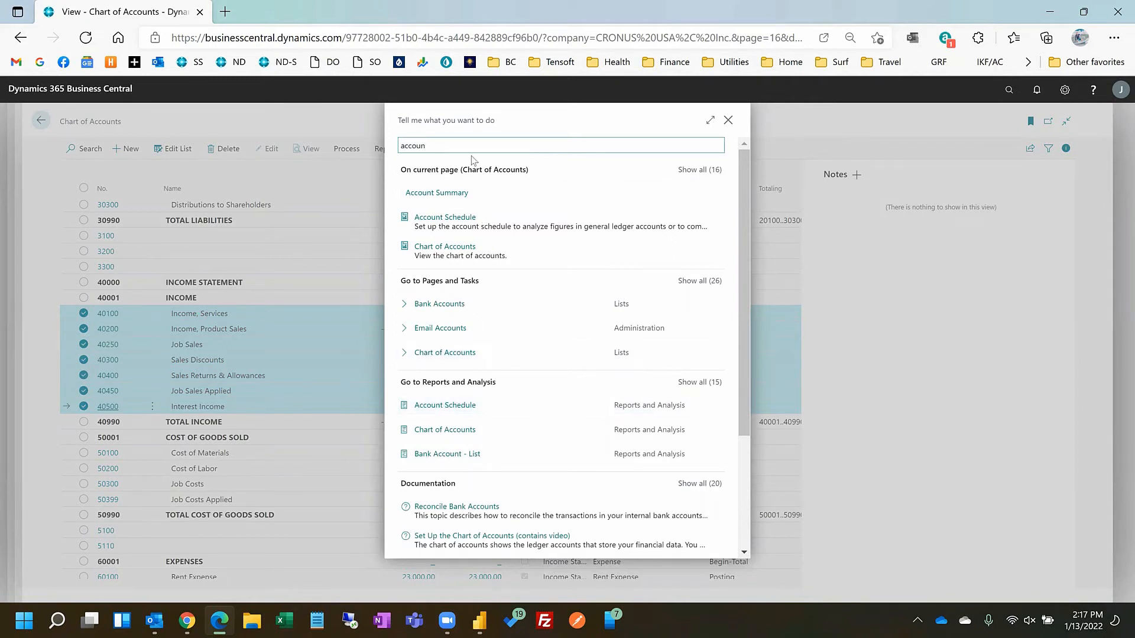
text(schedules)
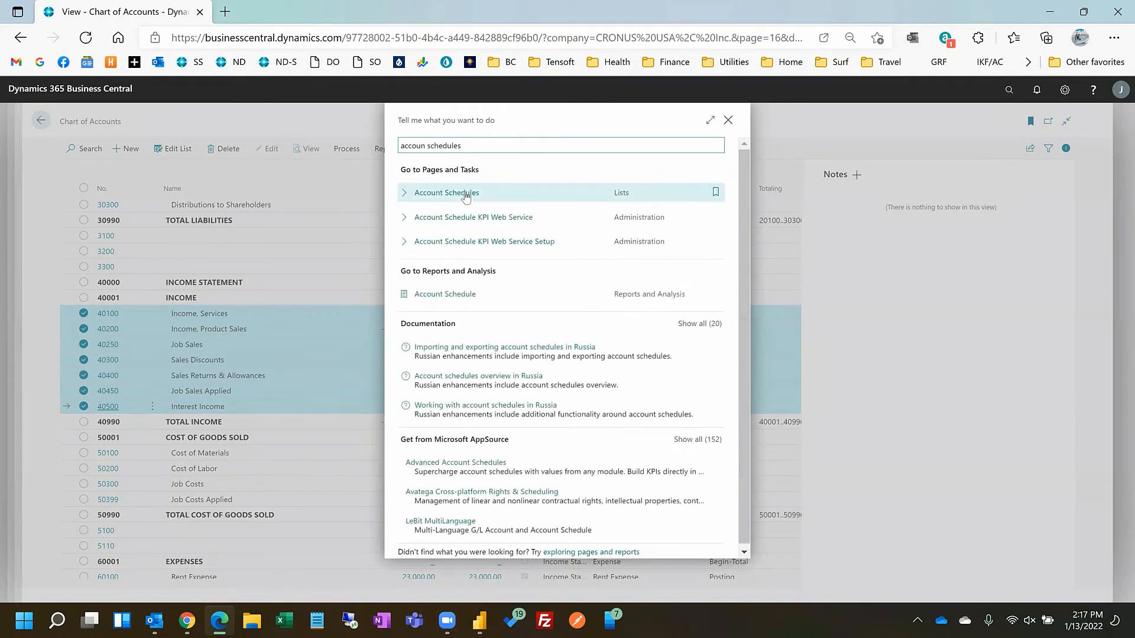
click(466, 194)
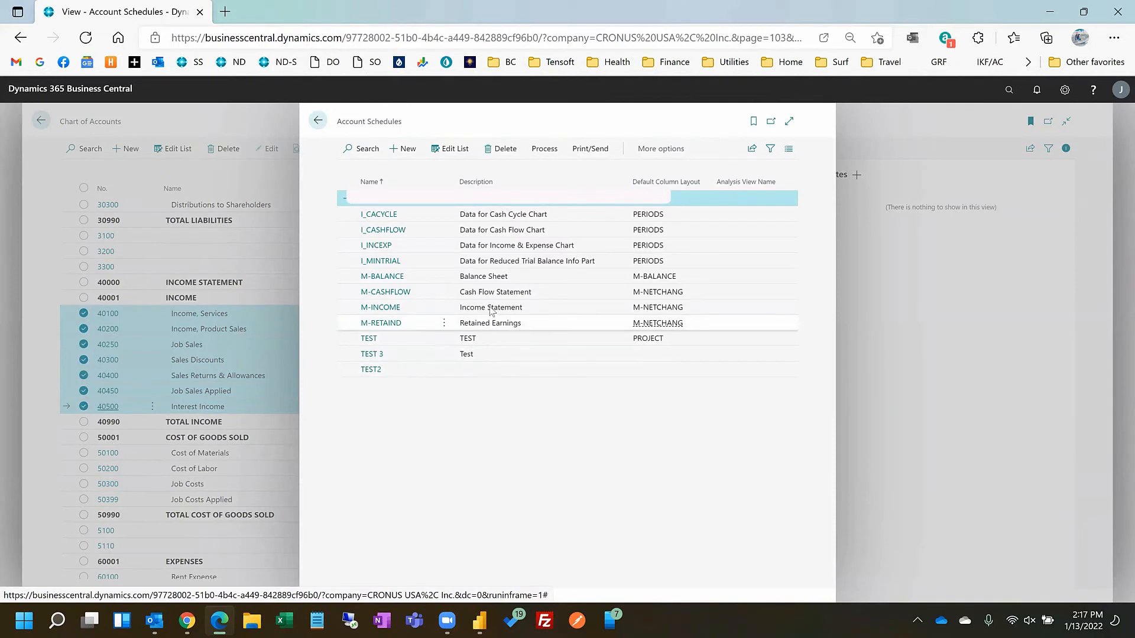
- Open the M-INCOME income statement account schedule for editing without making a copy
click(485, 307)
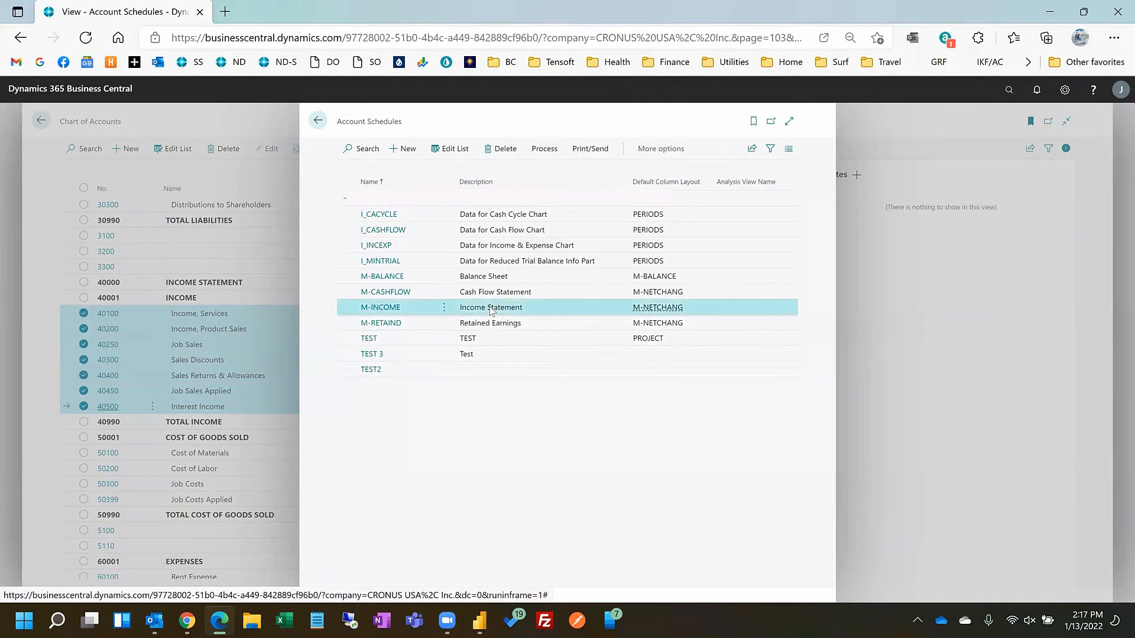
click(544, 148)
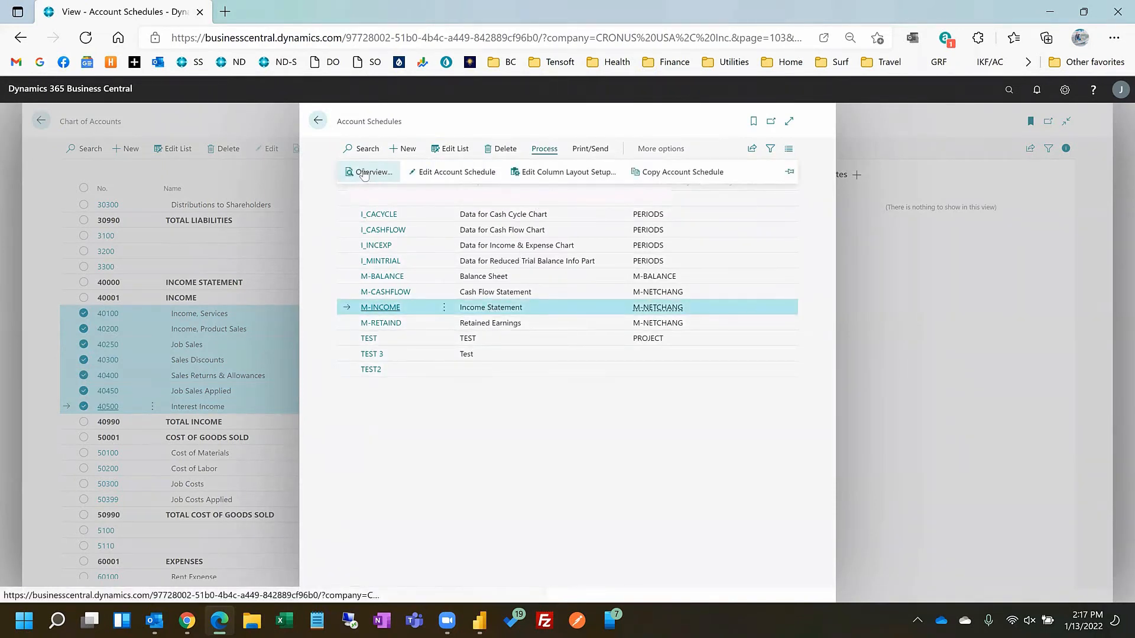
click(453, 173)
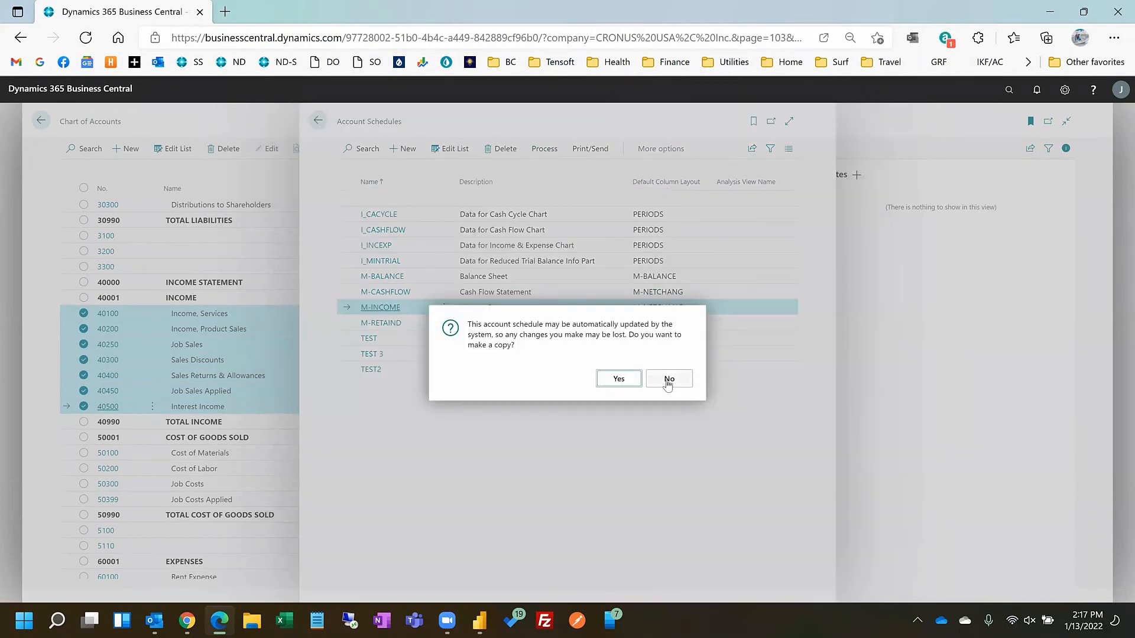
click(668, 381)
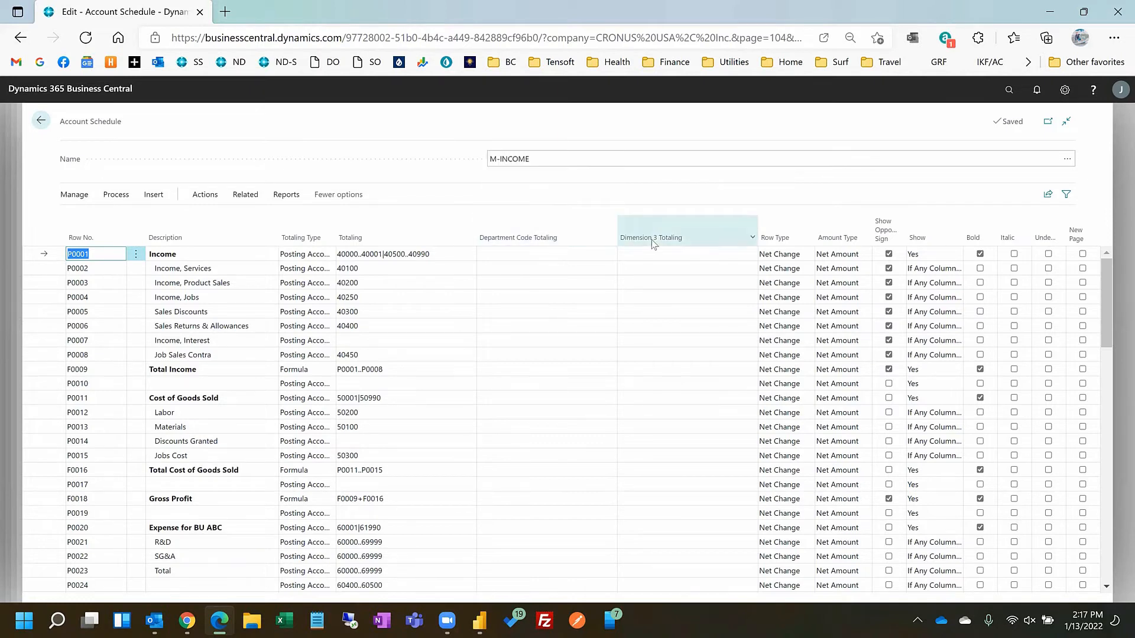
- Personalize the account schedule page by adding the Tradeshow Code Totaling field between Department Code Totaling and Dimension 3 Totaling, and finish personalizing
mouse_move(654, 244)
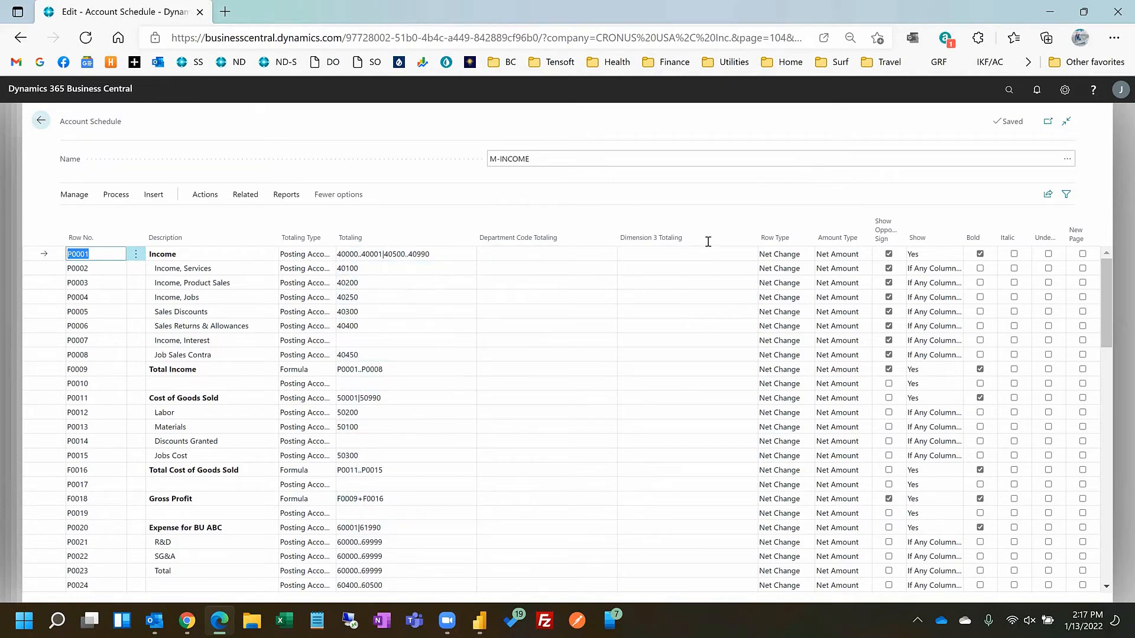
click(528, 257)
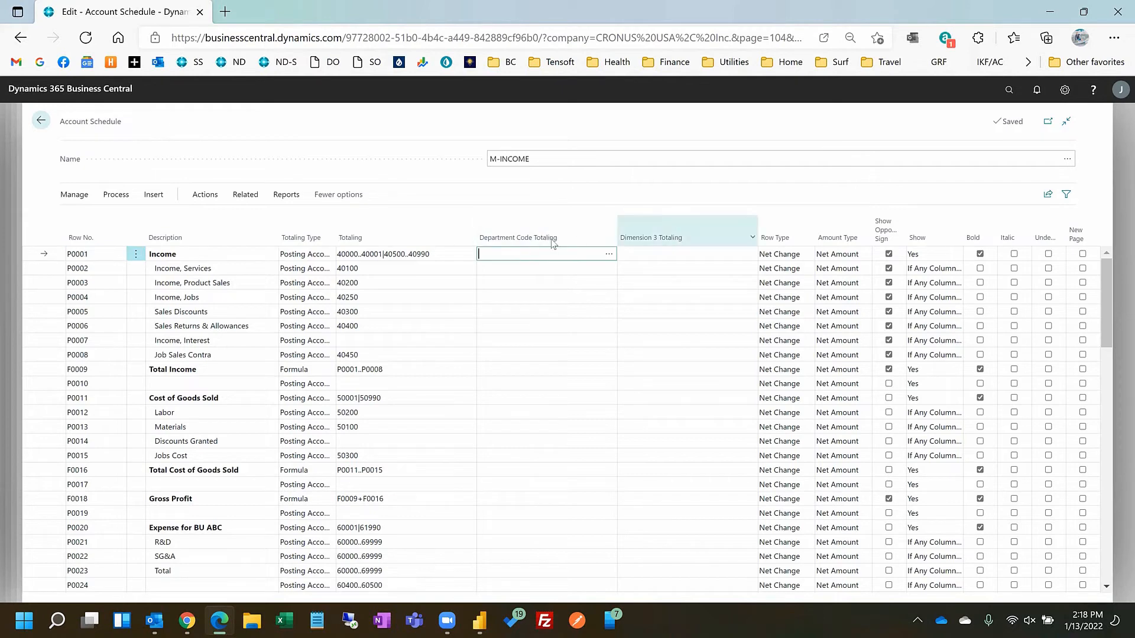
click(1064, 90)
click(1017, 115)
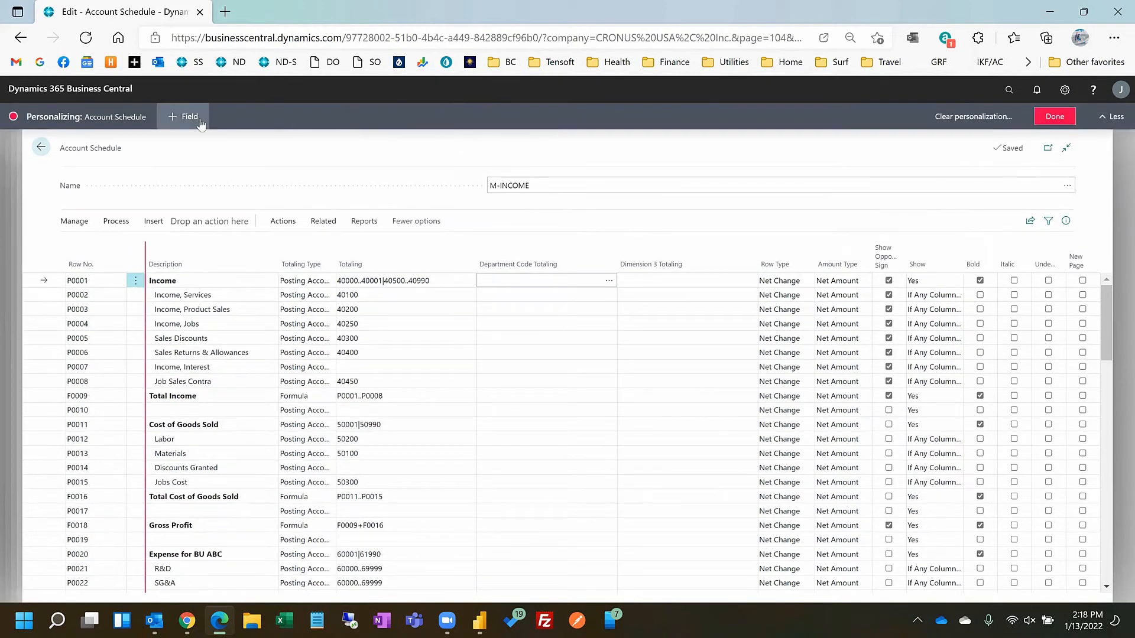
click(199, 120)
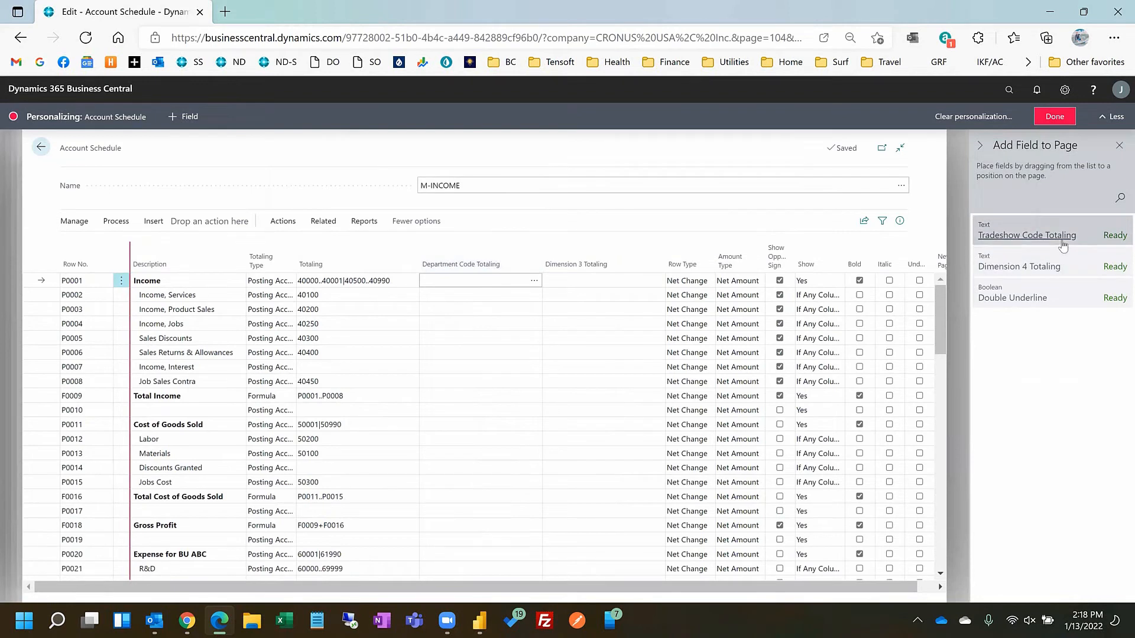
drag(1062, 239, 557, 267)
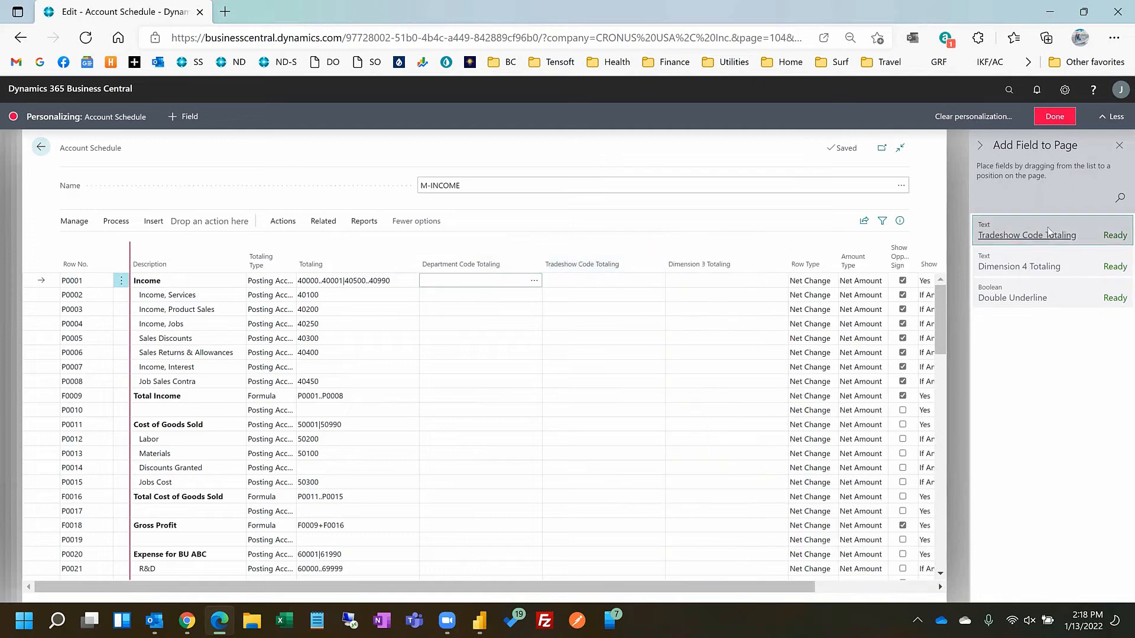
click(1062, 126)
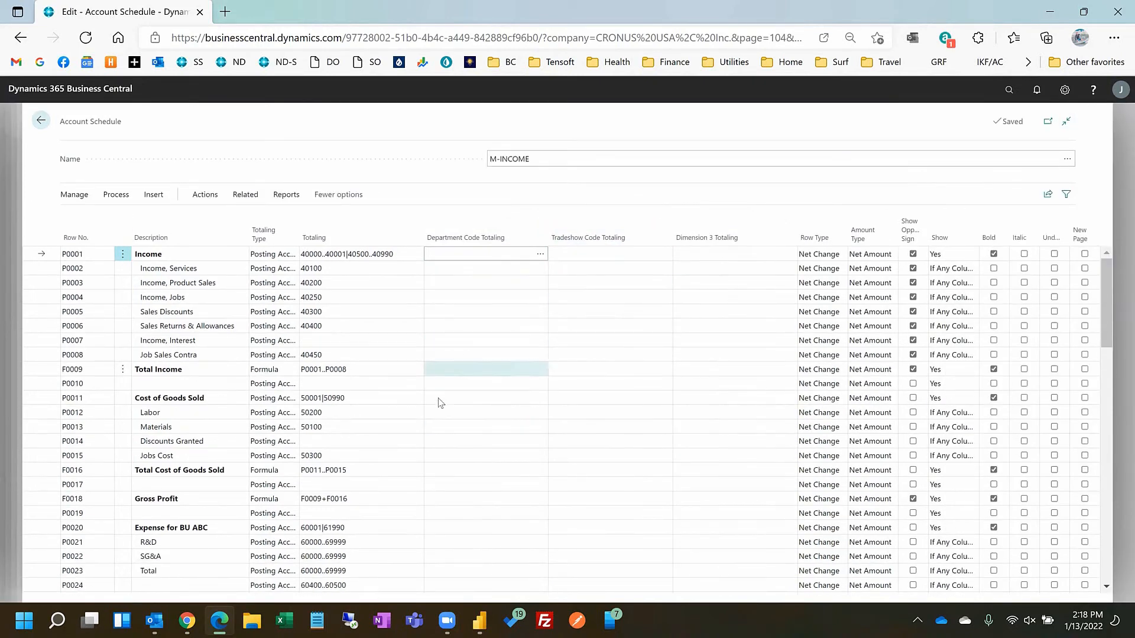
- Set the Department Code Totaling to R&D for row P0021 and to S&M|G&A for row P0022
click(436, 544)
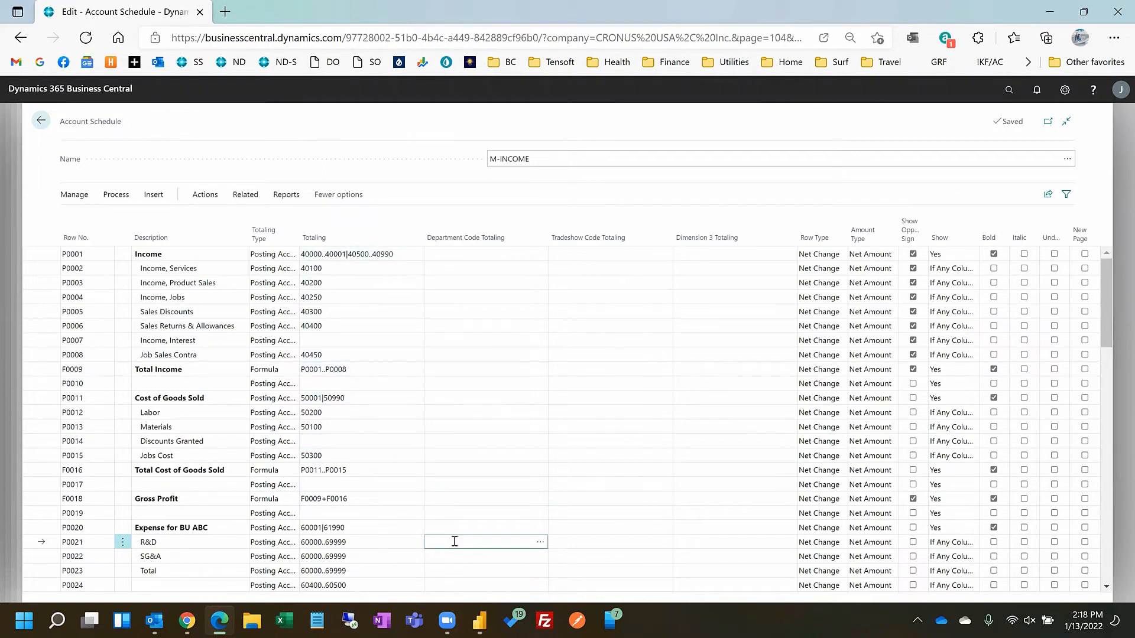
text(R&D)
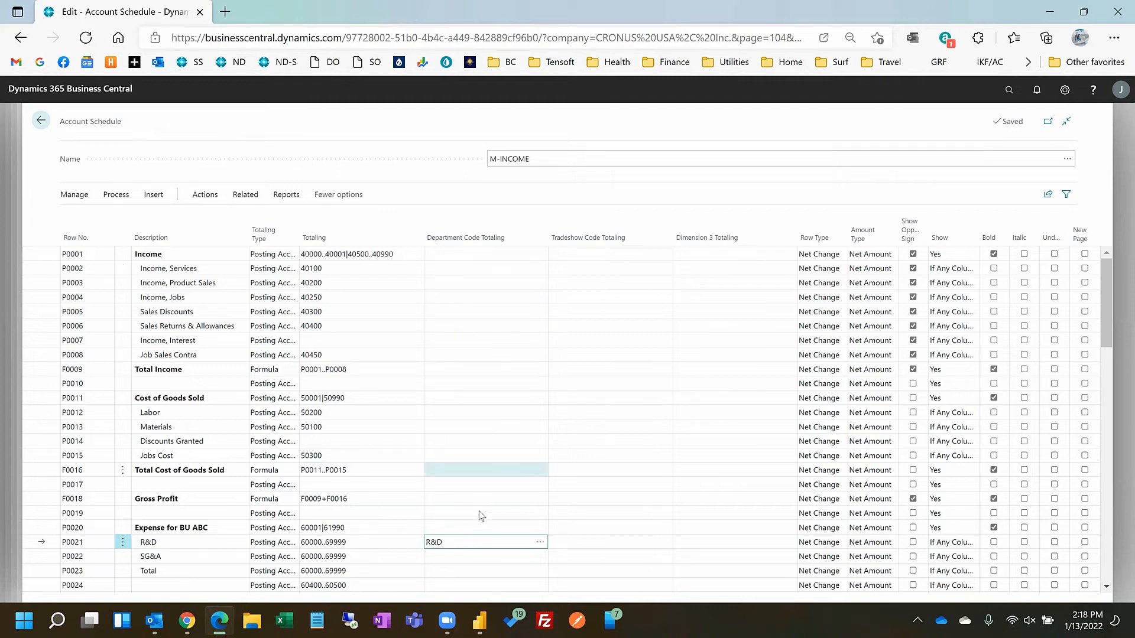
click(465, 557)
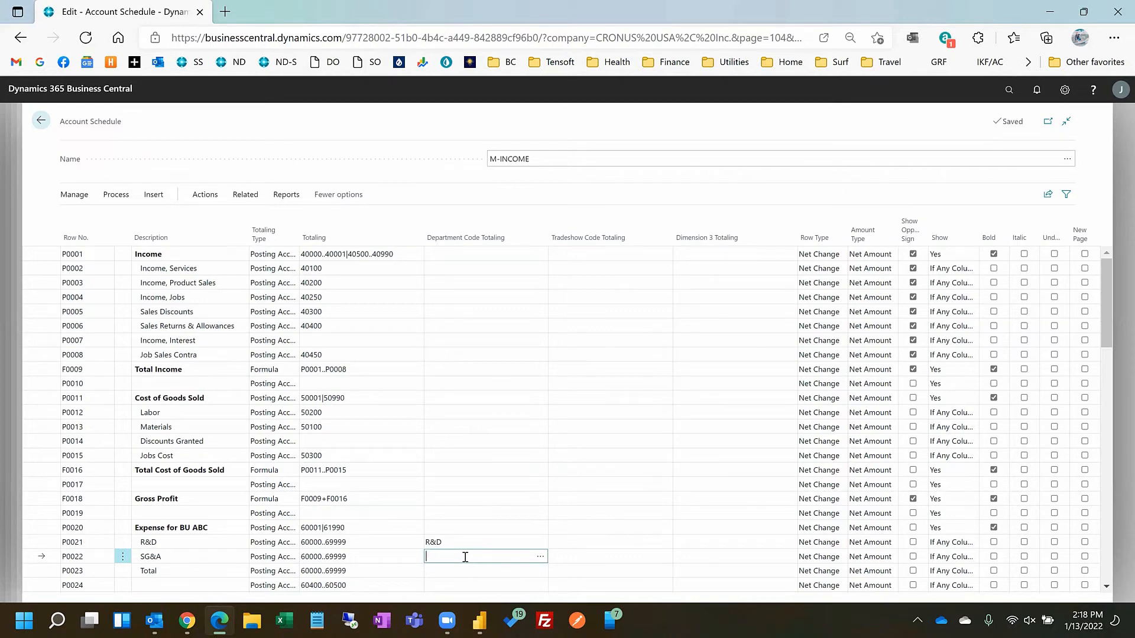
text(S&M|G&A)
click(464, 544)
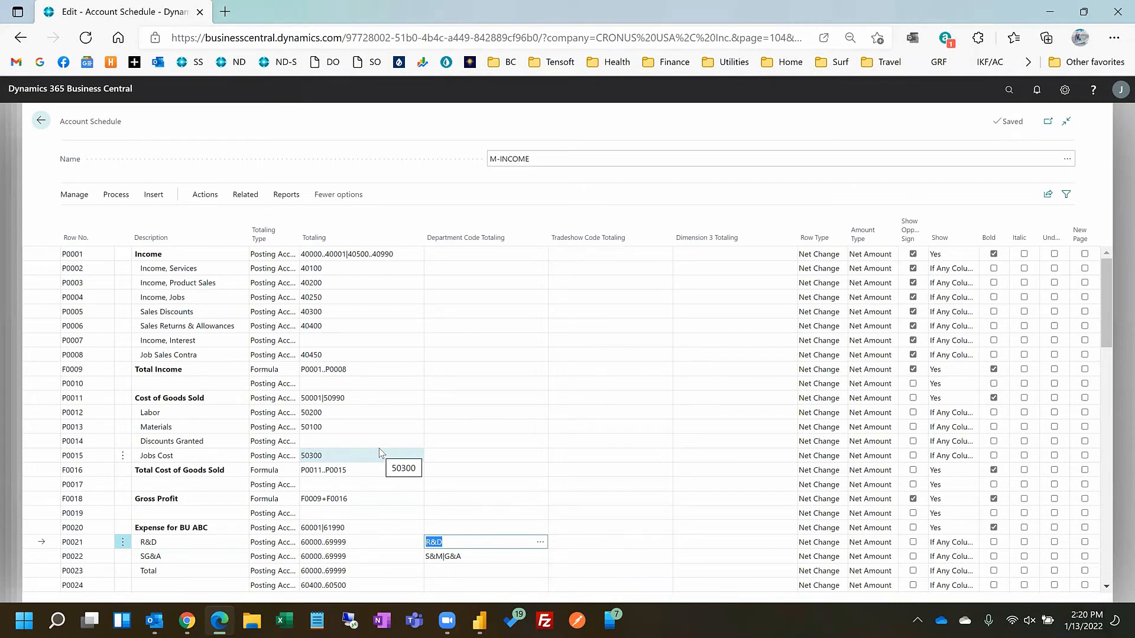
- Find the Analysis Views list and open Analysis by Dimensions for the GEN_LEDGER view
click(1009, 94)
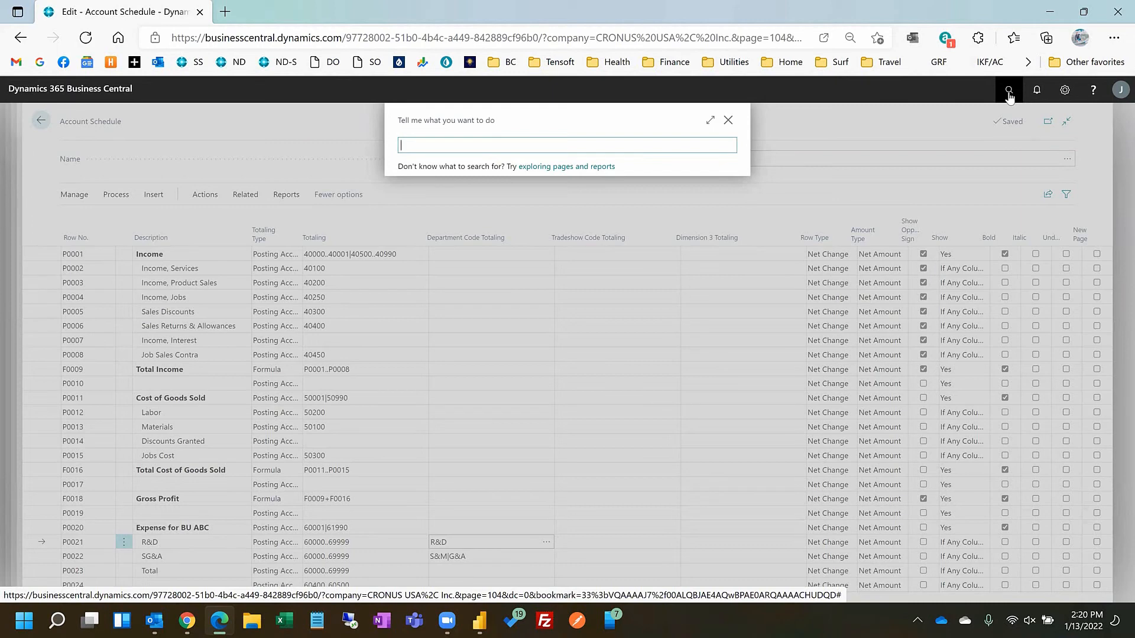
text(an)
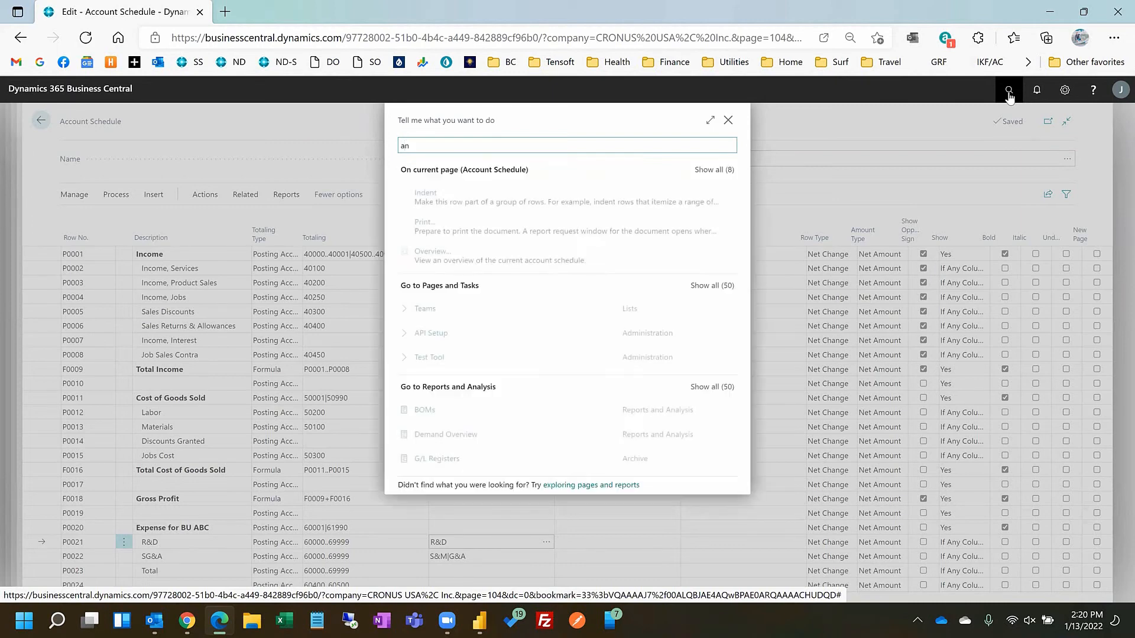
text(alys)
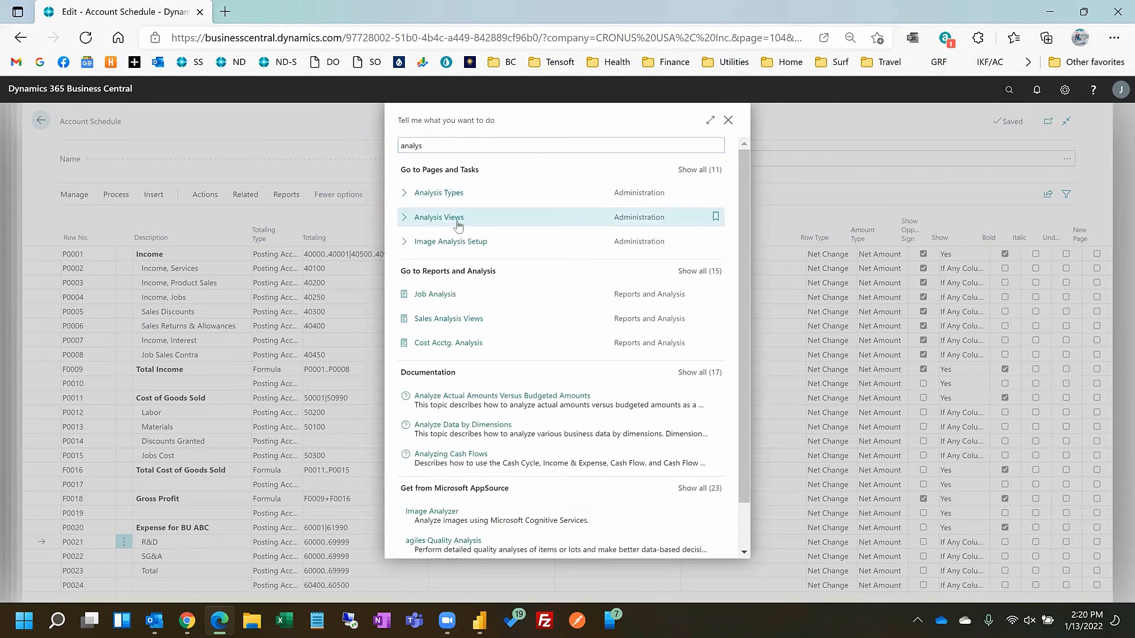
click(458, 222)
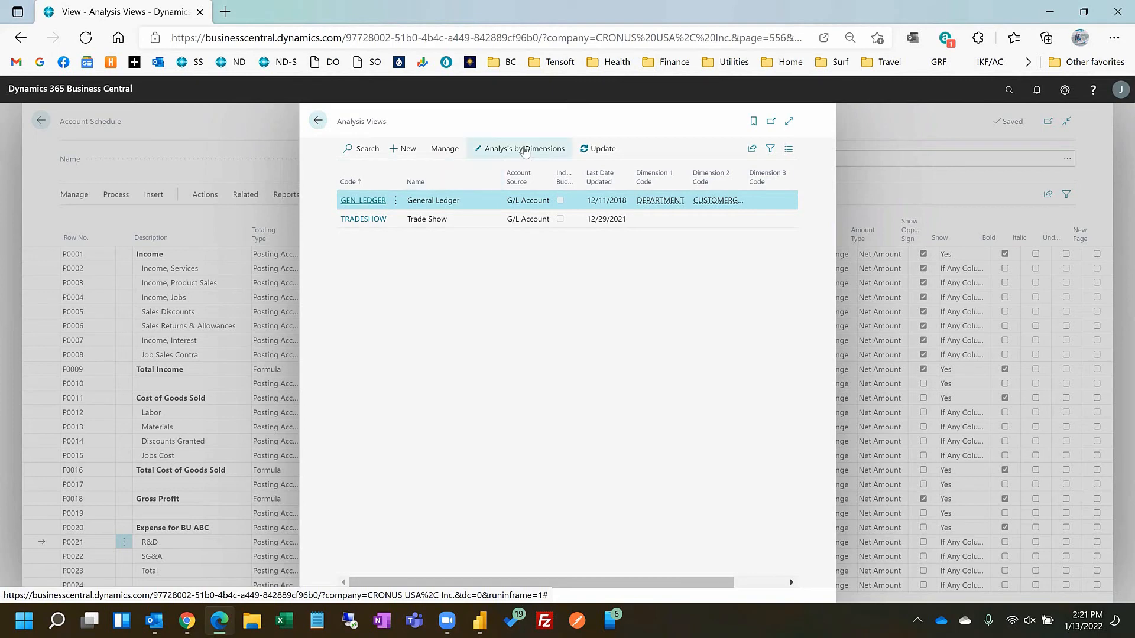
click(524, 150)
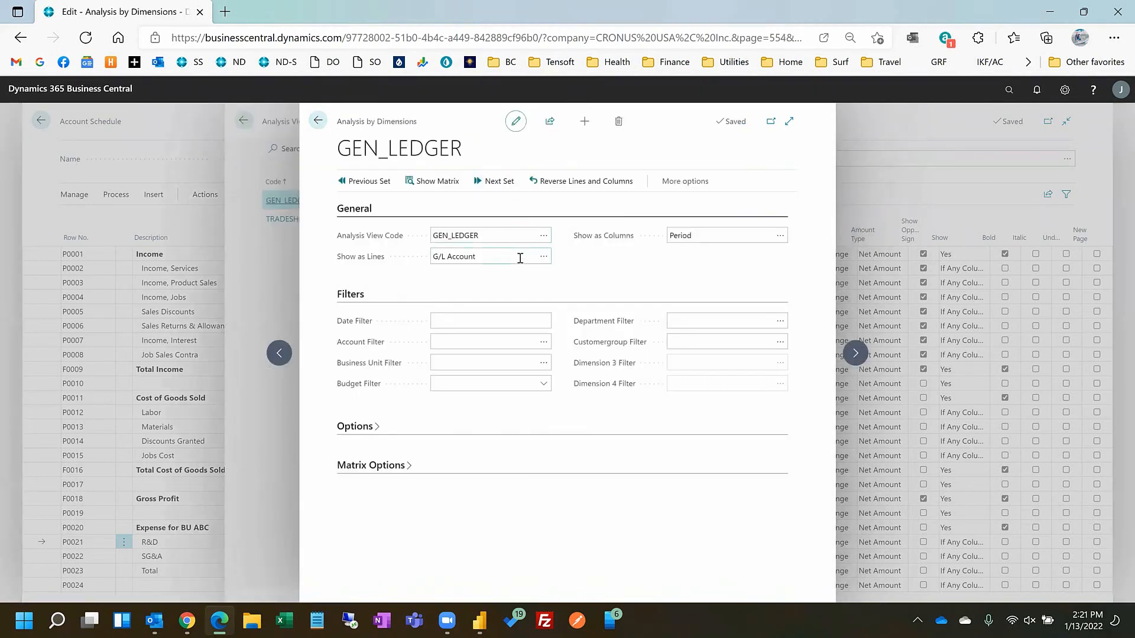
- Set the GEN_LEDGER analysis to show DEPARTMENT as columns
click(704, 236)
click(780, 235)
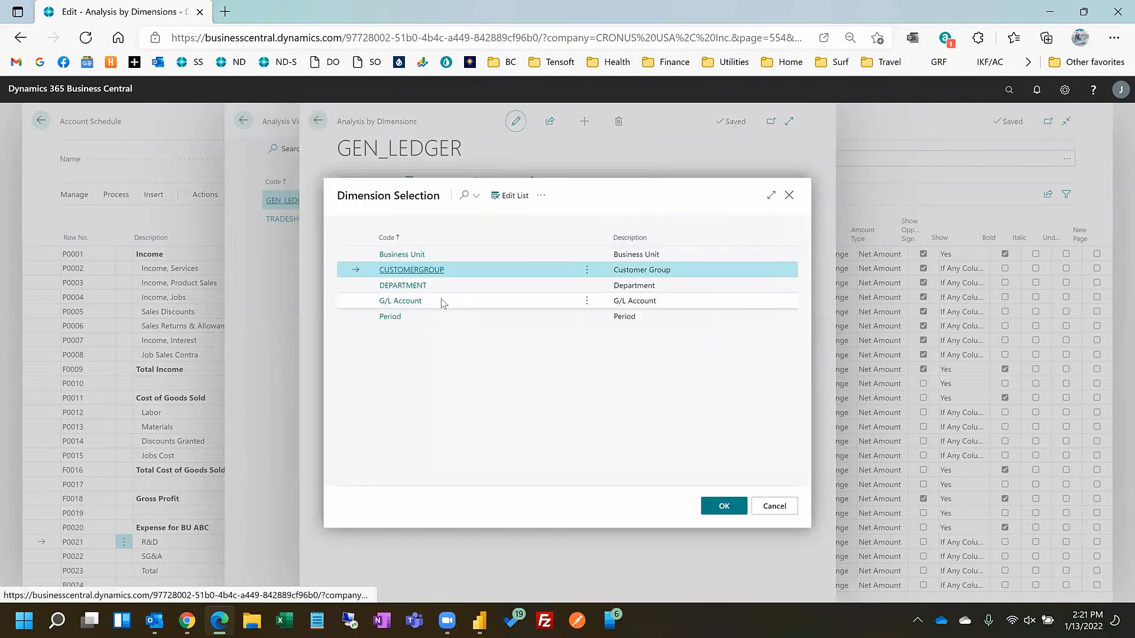
click(429, 287)
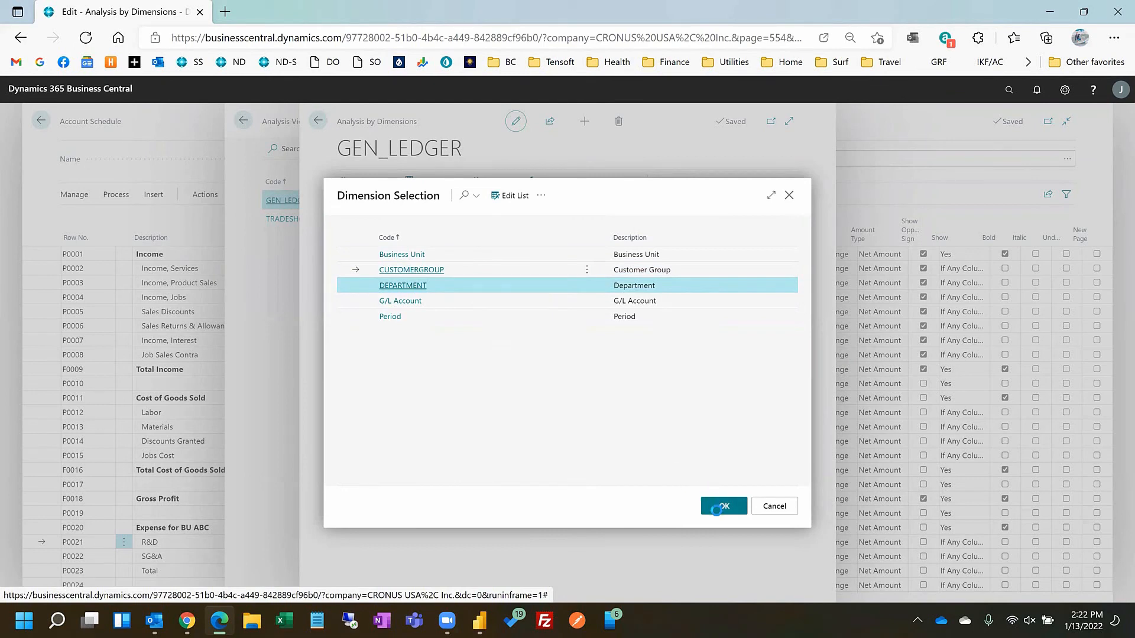
click(717, 509)
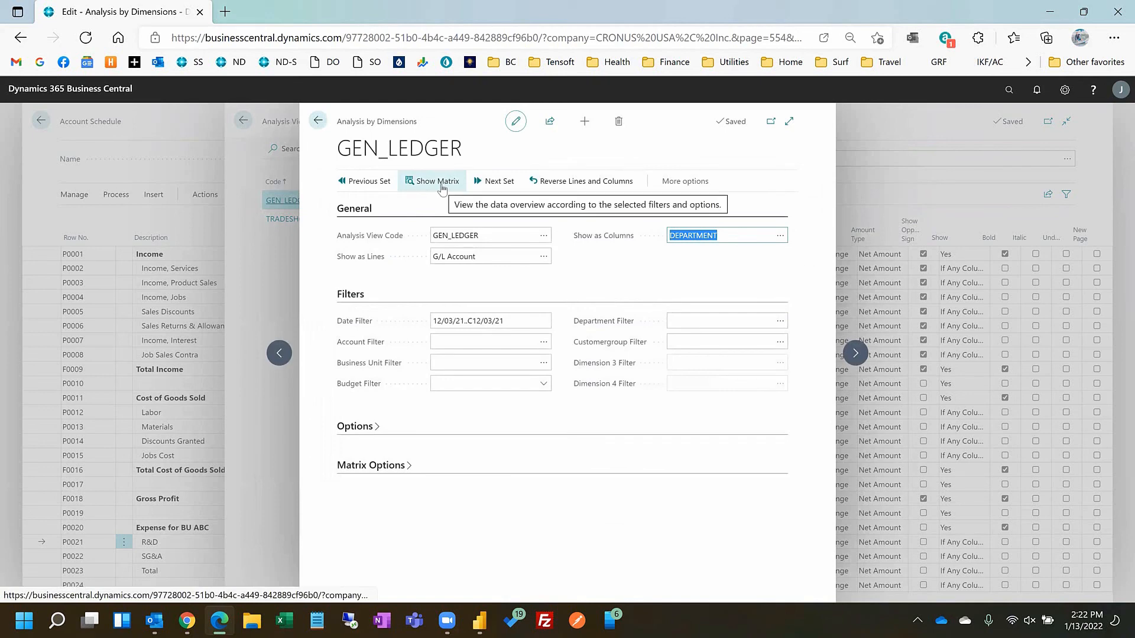
- Show the GEN_LEDGER analysis matrix and examine the G/L account amounts by department down to the income accounts
click(443, 188)
click(442, 184)
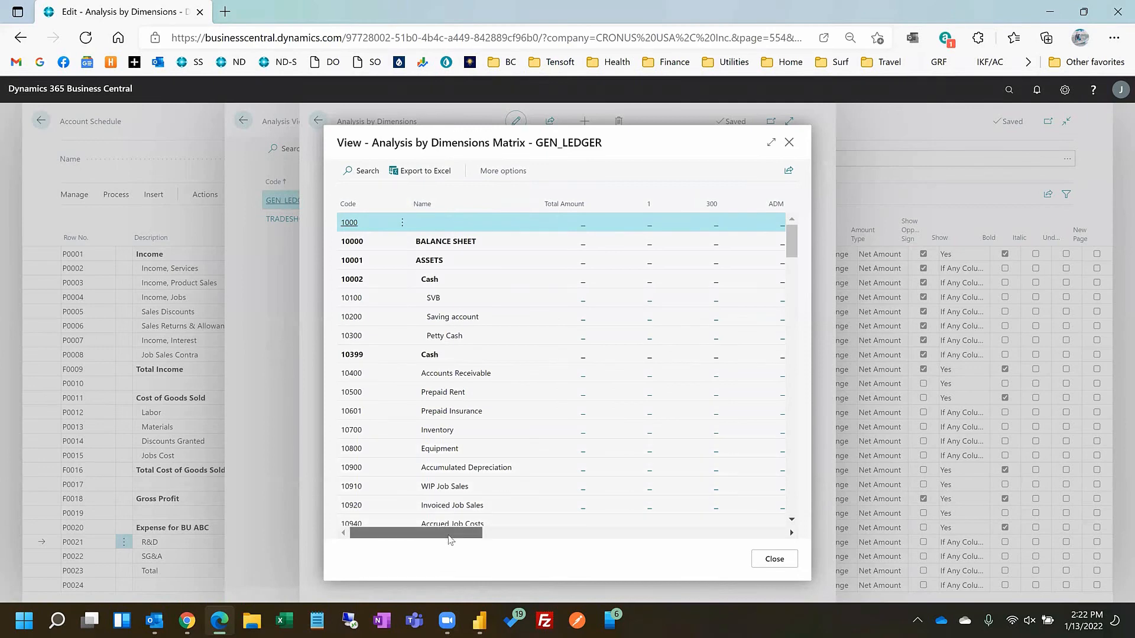
mouse_move(447, 538)
mouse_down()
mouse_move(462, 540)
mouse_move(450, 540)
mouse_up()
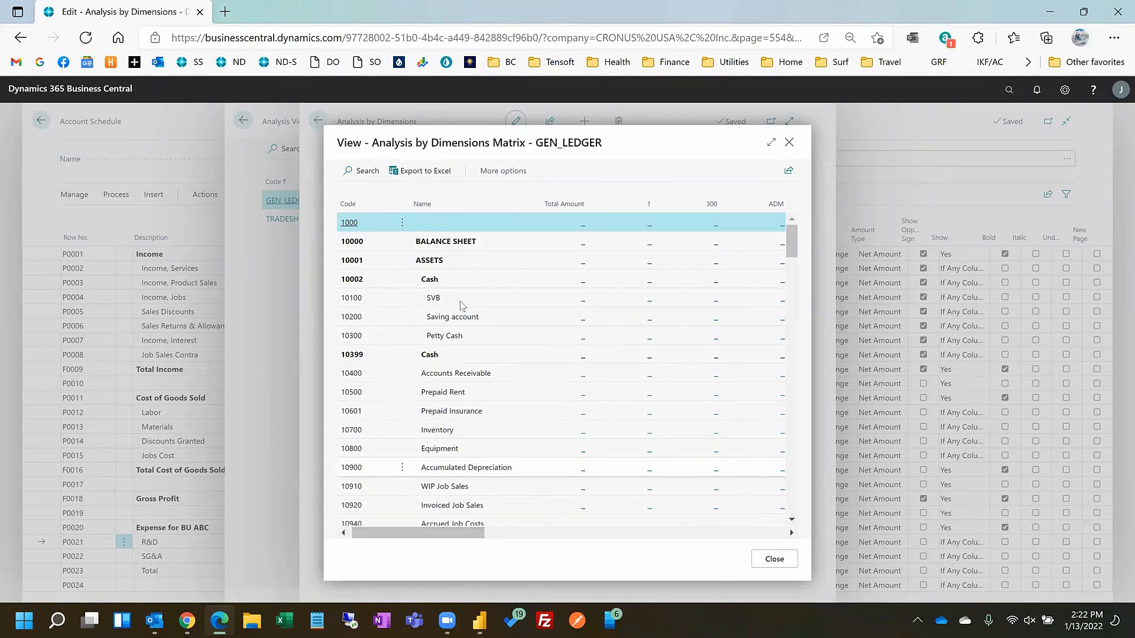
scroll(453, 437, down, 10)
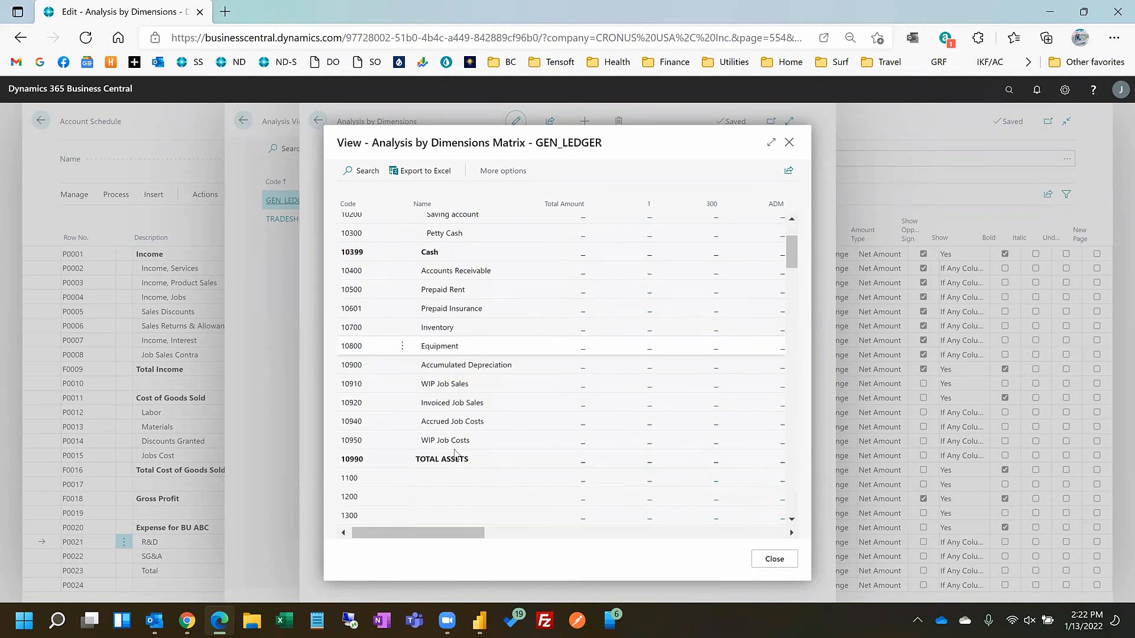
scroll(455, 452, down, 10)
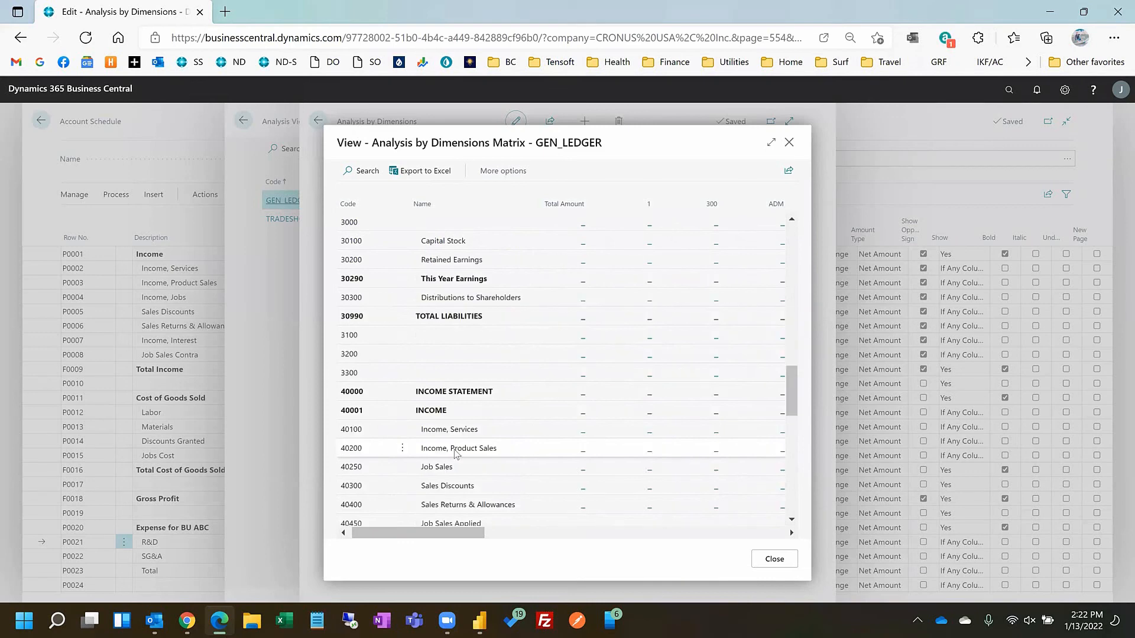
- Examine the cost of goods sold and expense accounts in the GEN_LEDGER matrix, and return to the M-INCOME account schedule
scroll(455, 452, down, 1)
scroll(455, 454, down, 2)
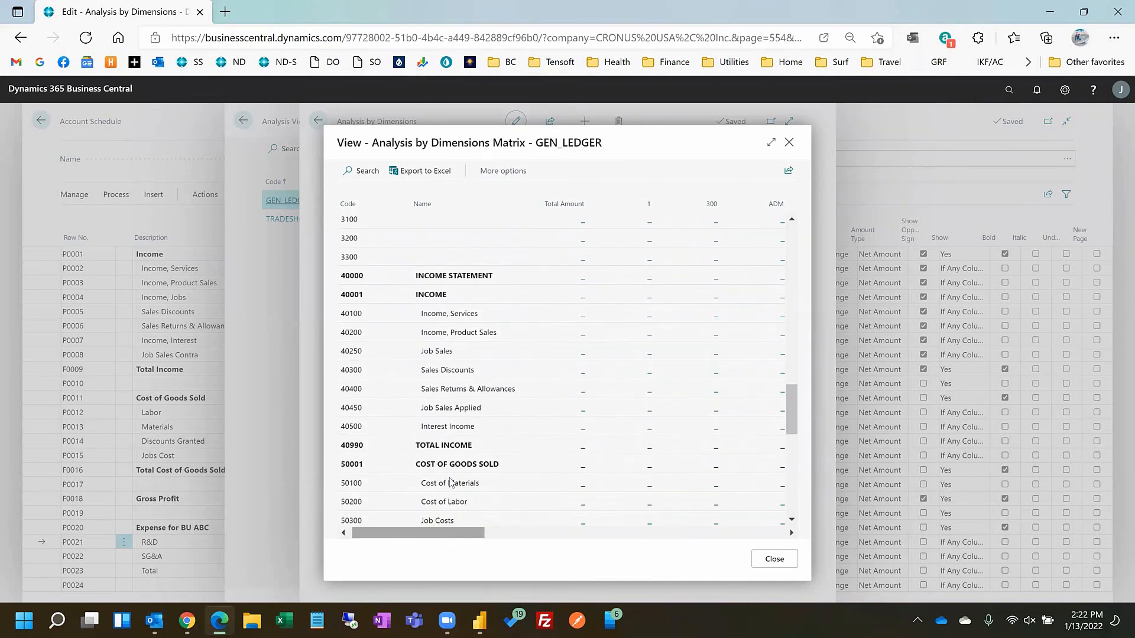
scroll(450, 482, down, 8)
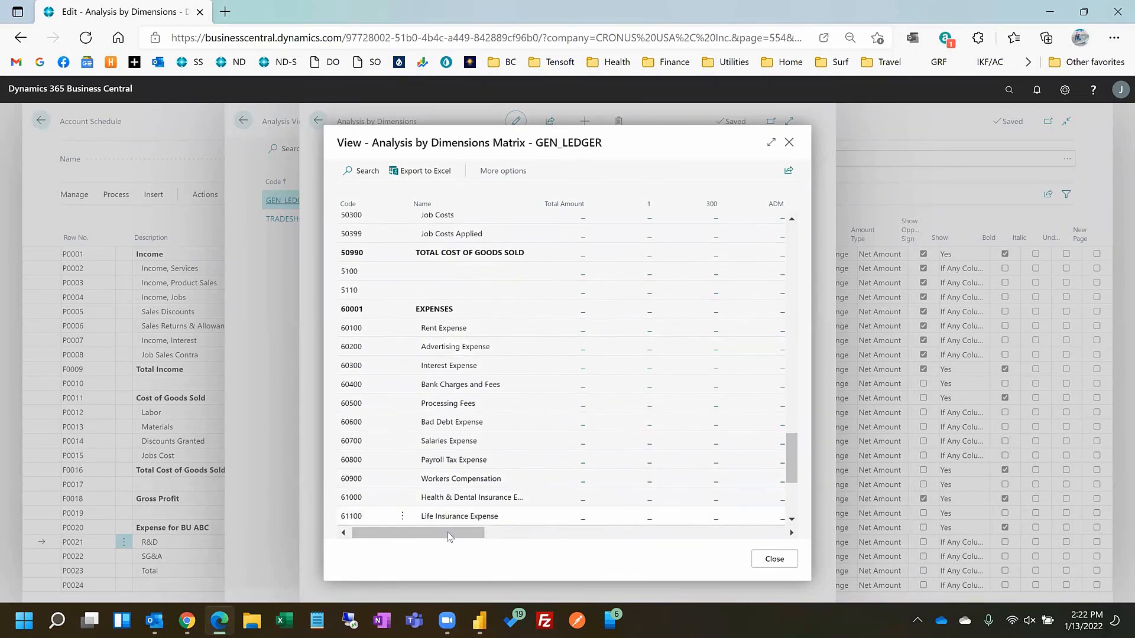
drag(449, 540, 396, 565)
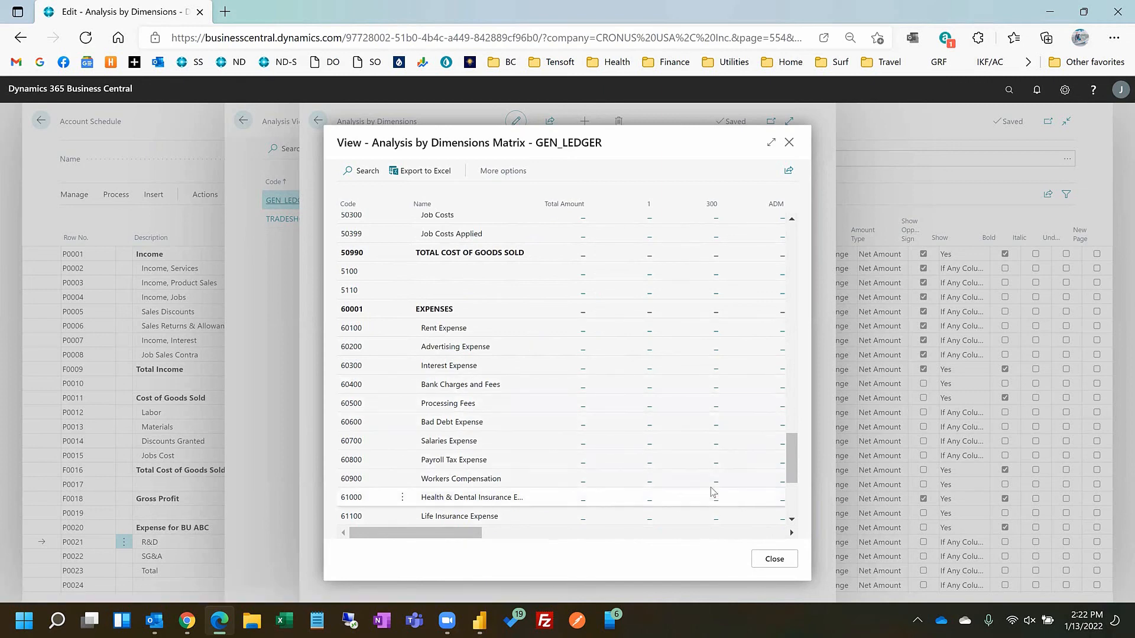
click(773, 560)
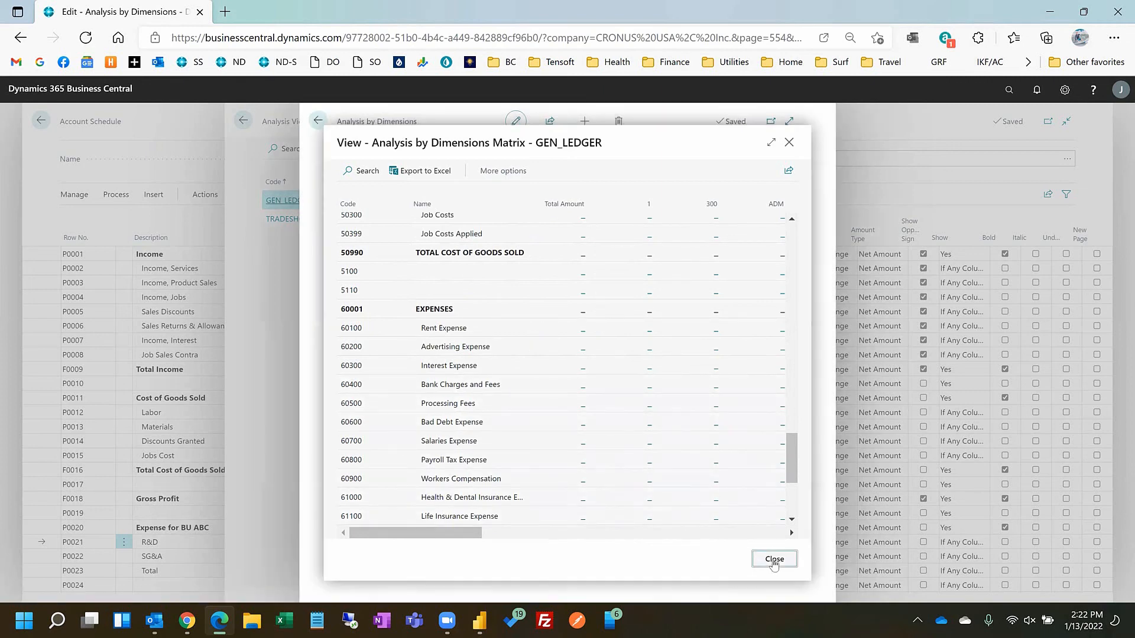
click(317, 121)
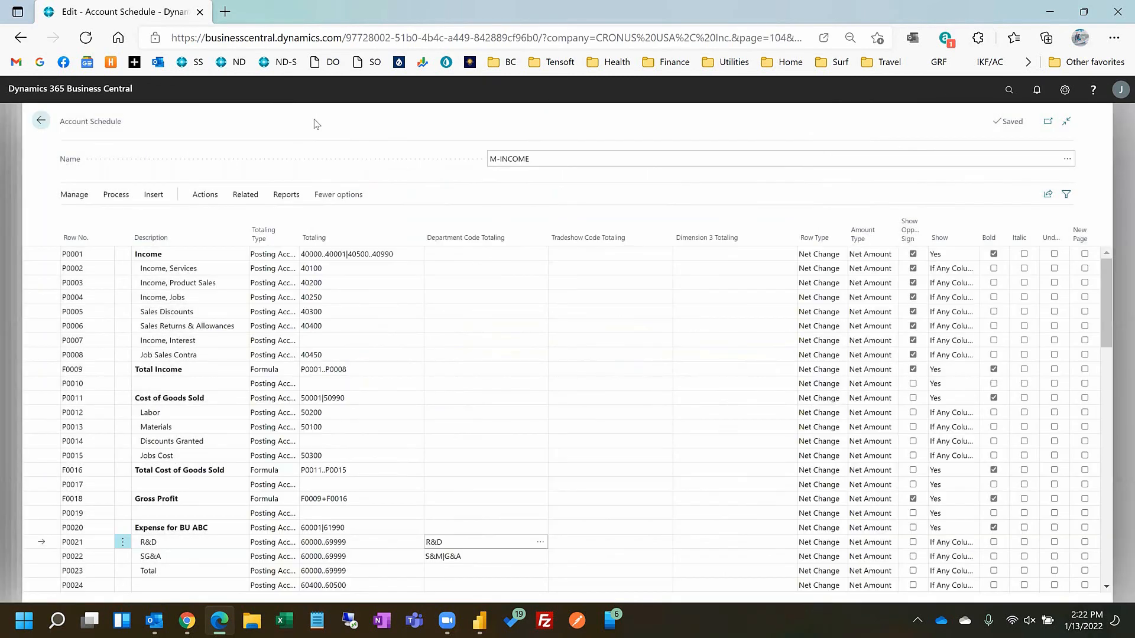
- Find and open the General Ledger Entries list
click(1010, 91)
text(gen)
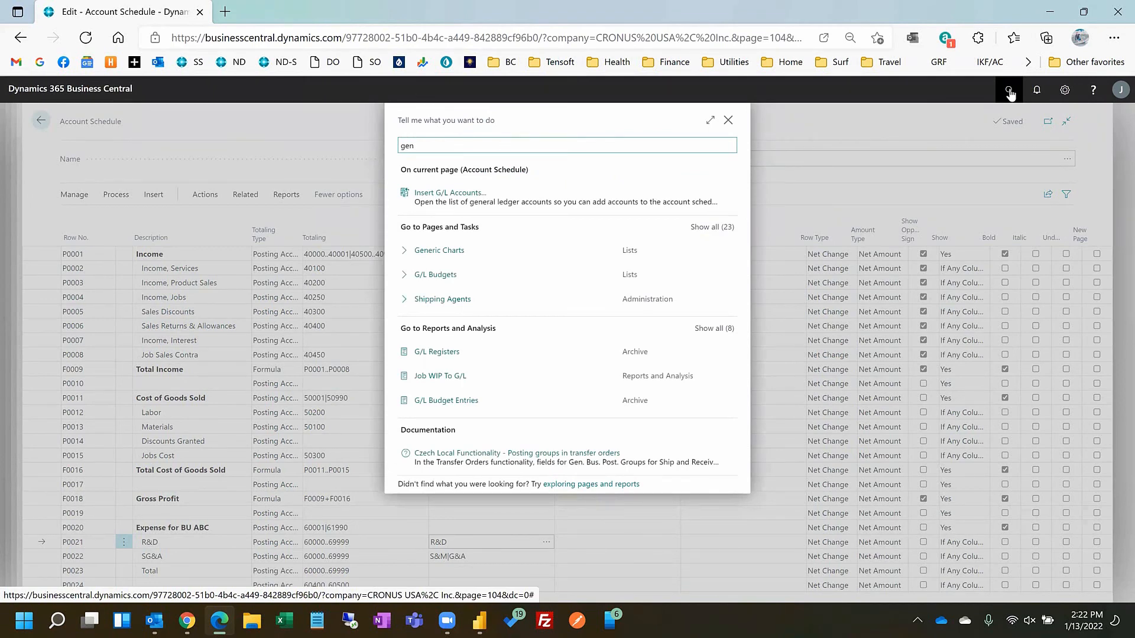
text( leg)
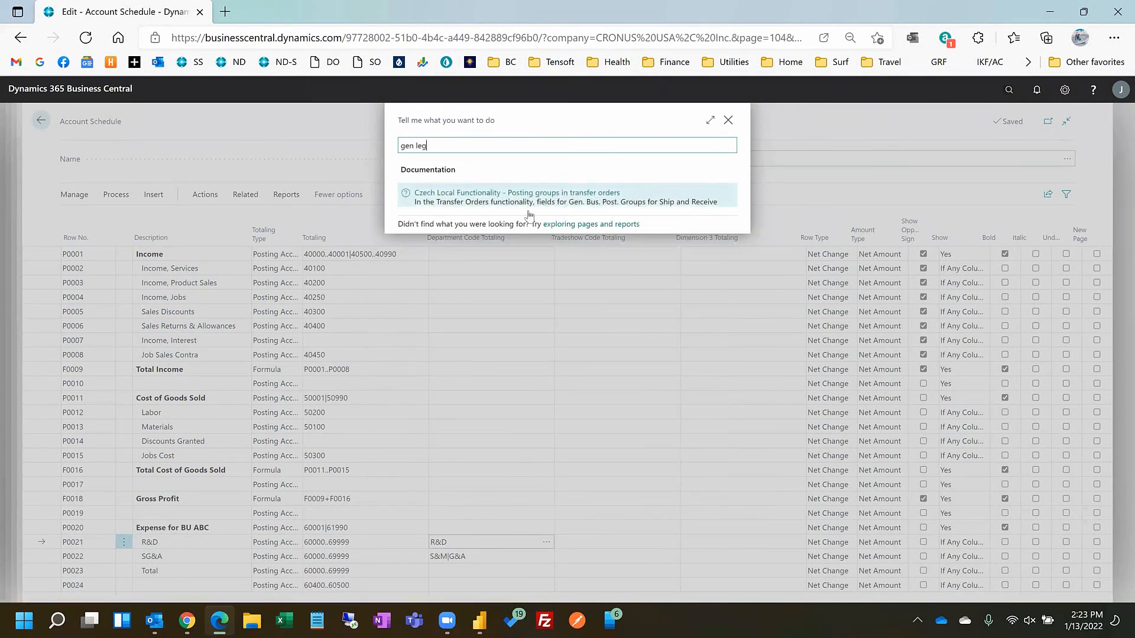
key(BackSpace)
key(BackSpace)
key(BackSpace)
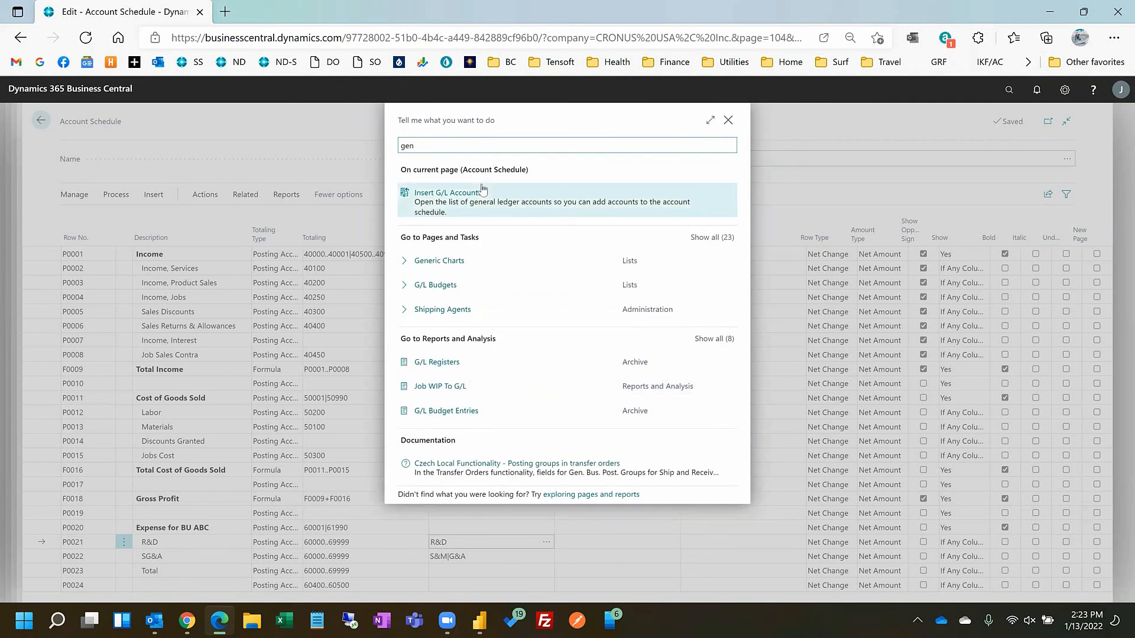
text(led ent)
click(472, 201)
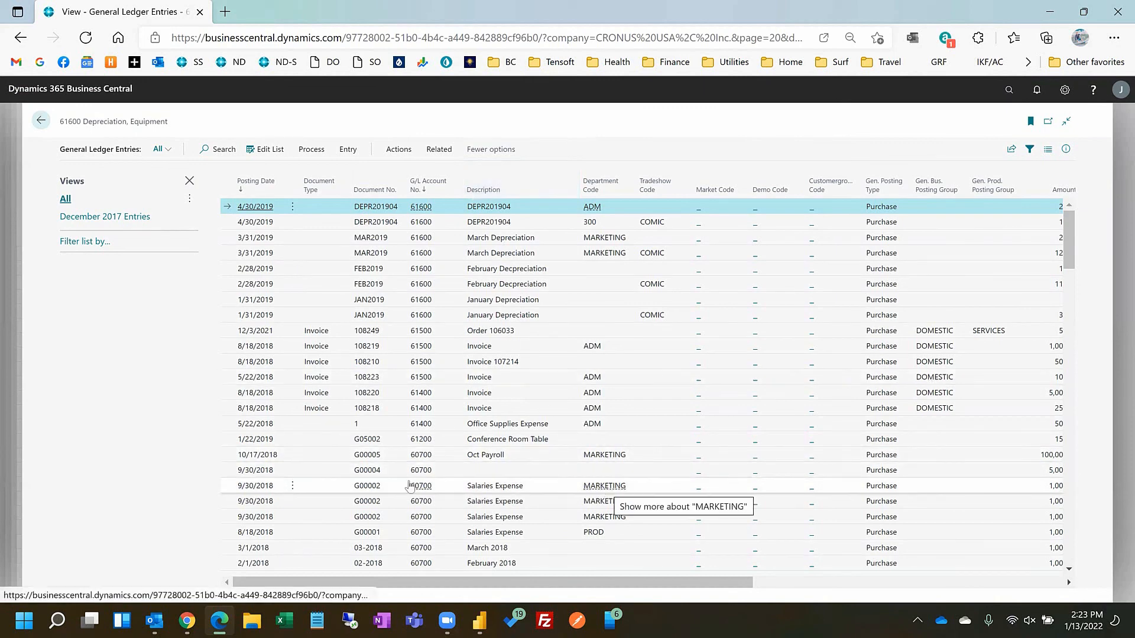
- Start a dimension correction for the first 9/30/2018 Salaries Expense entry of document G00002 with department MARKETING
click(524, 490)
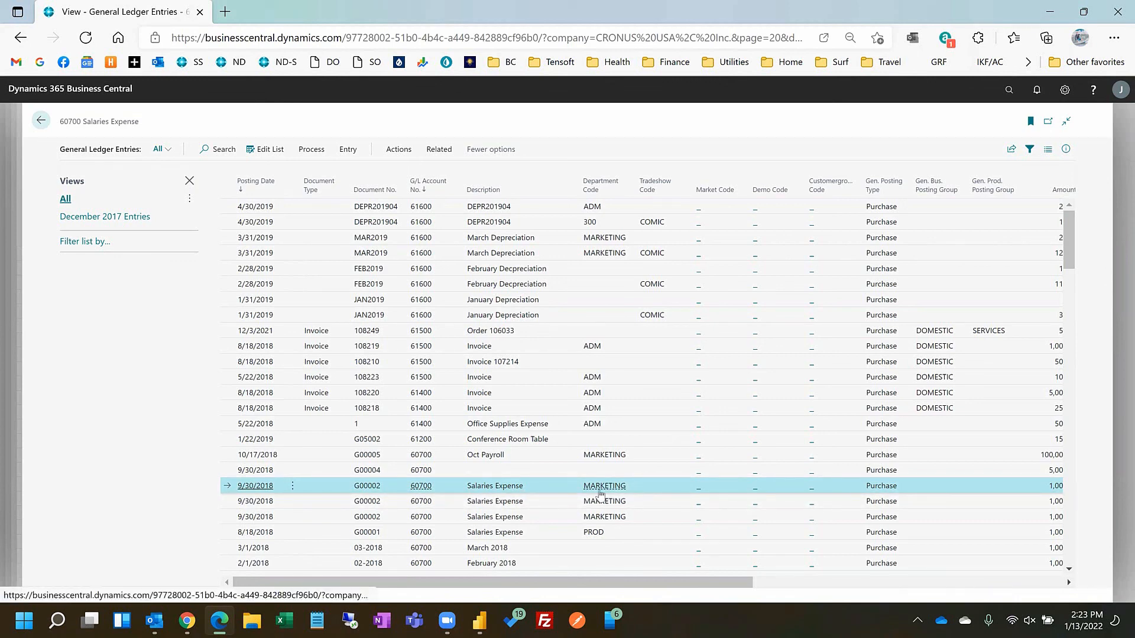
click(312, 151)
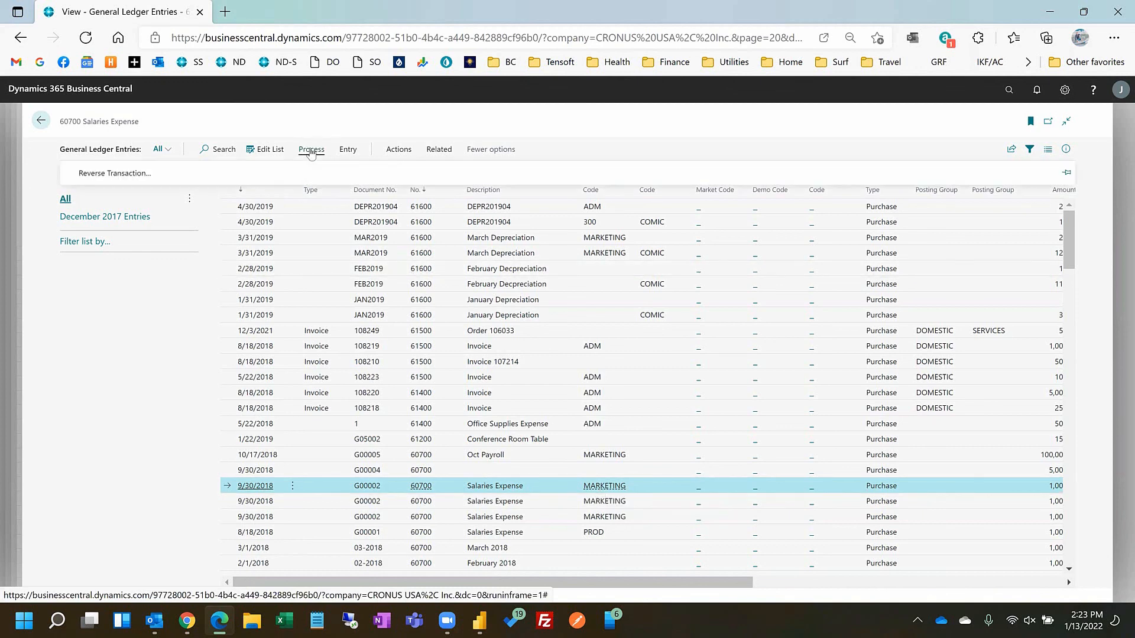
click(348, 151)
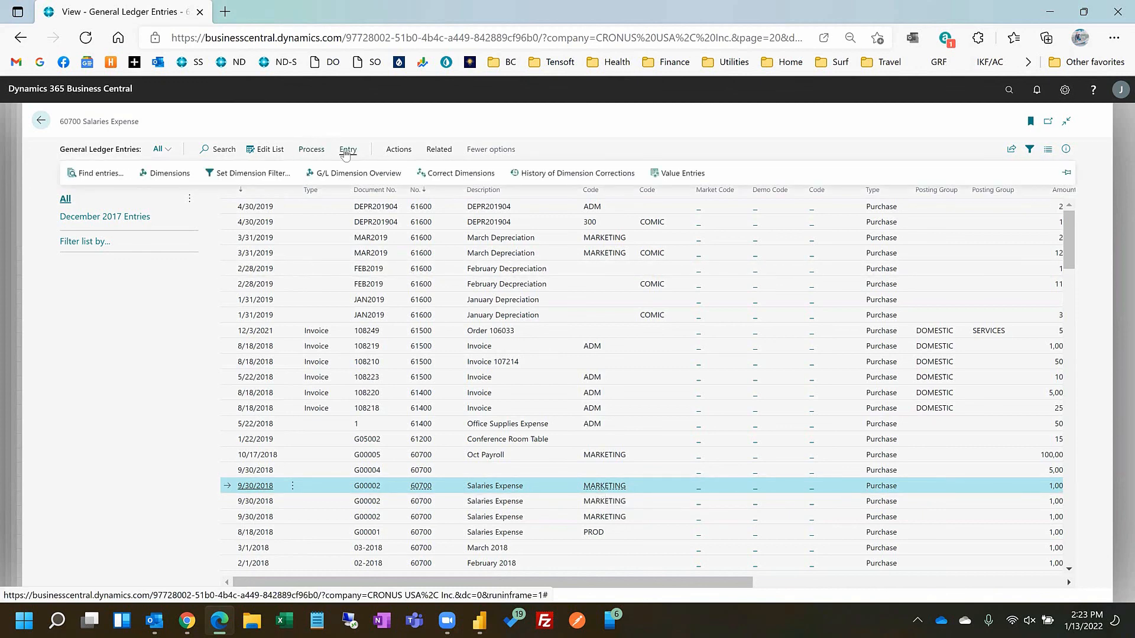
click(447, 178)
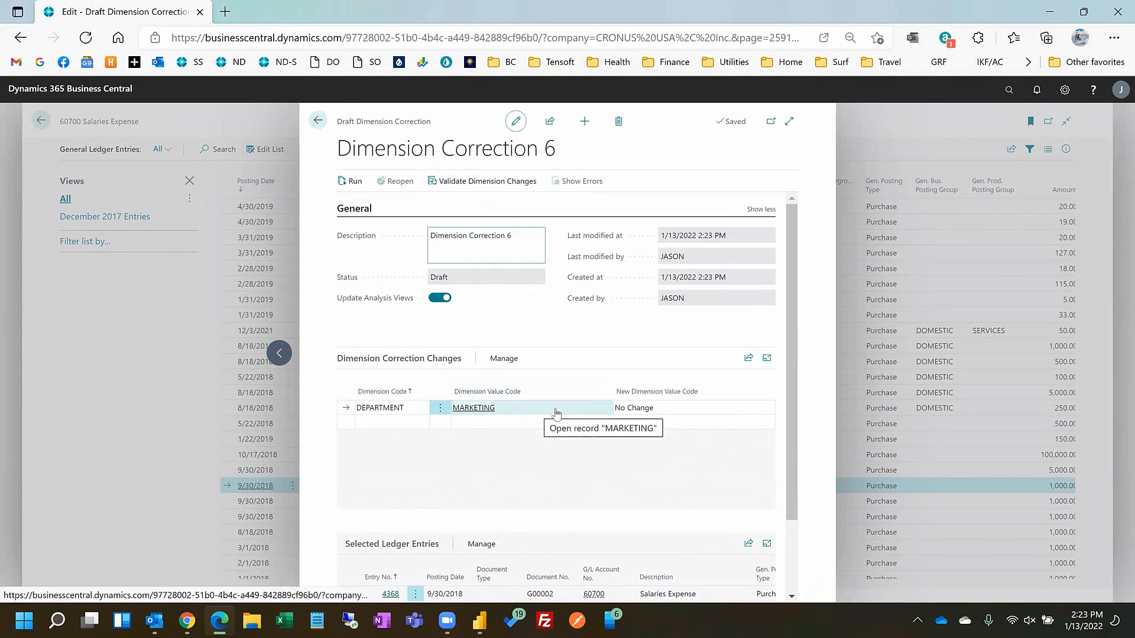
- Set the new dimension value for DEPARTMENT MARKETING to ENG and check the correction's run scheduling options without running it
click(670, 409)
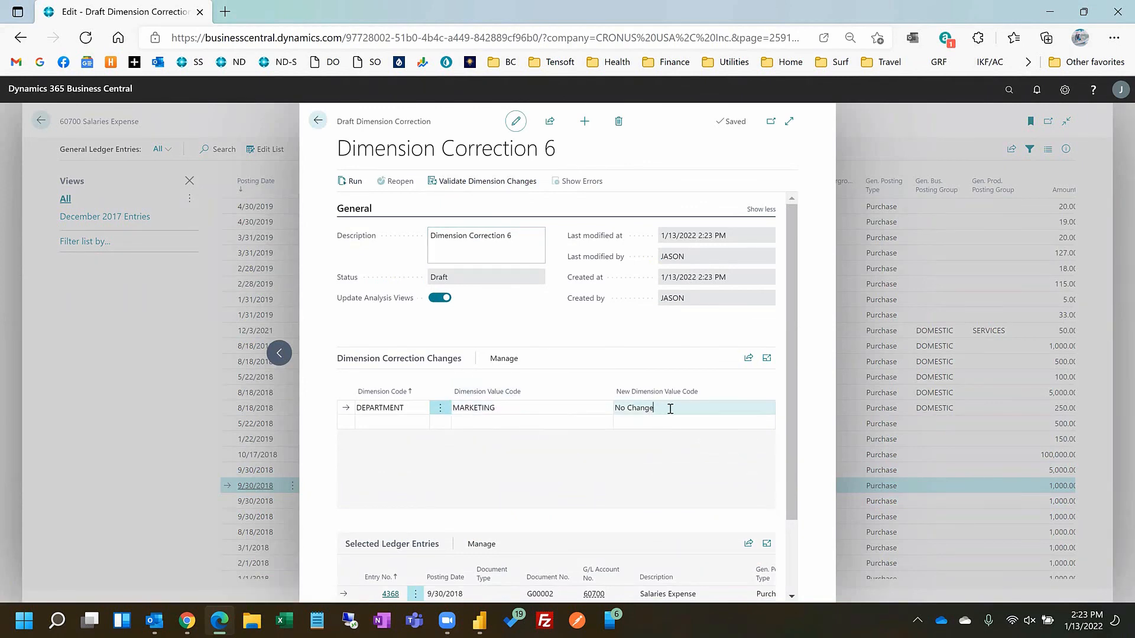
click(769, 411)
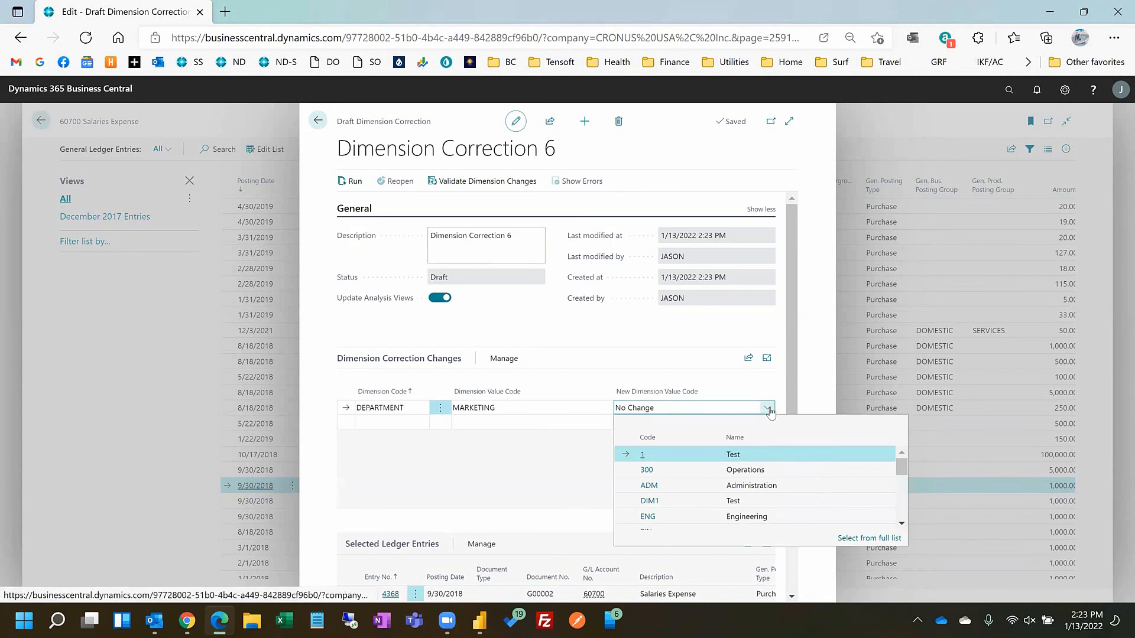
click(747, 517)
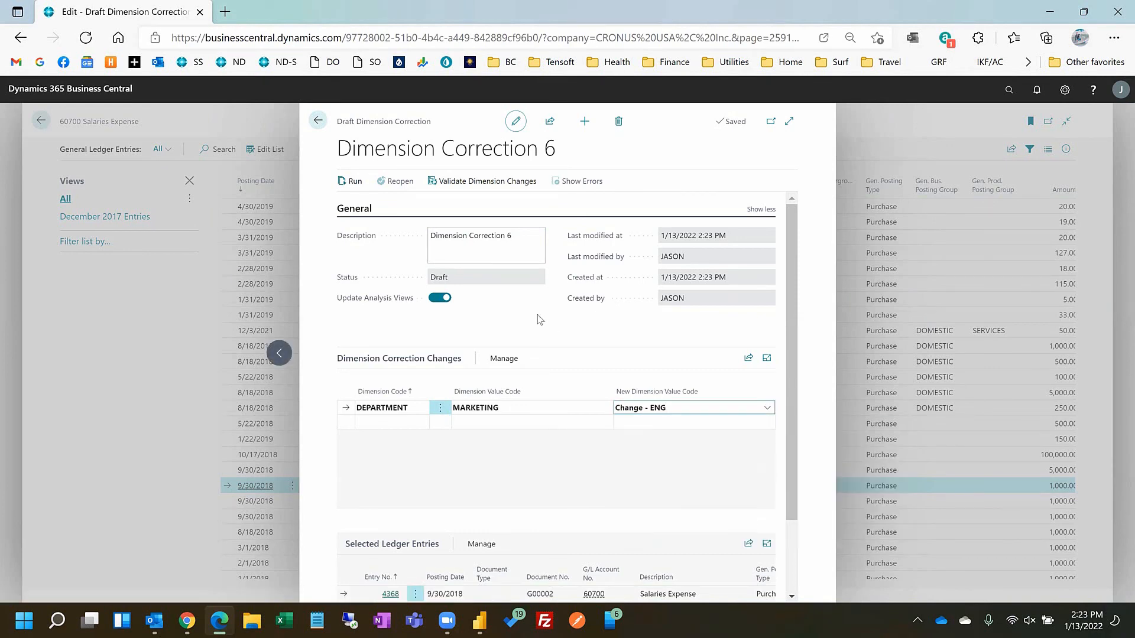
click(353, 188)
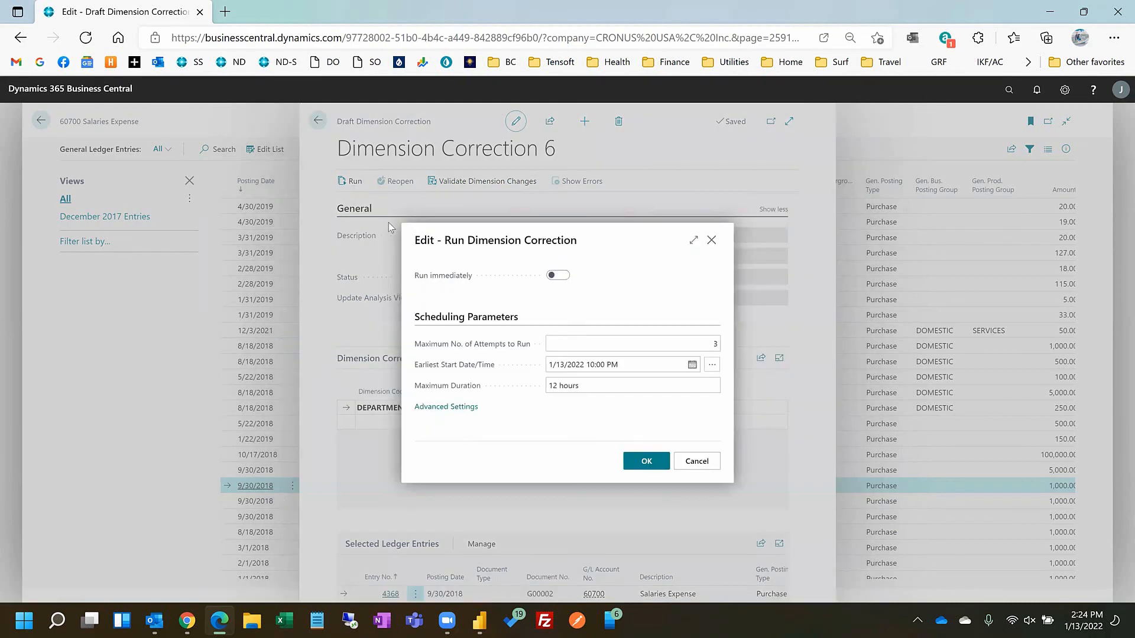
click(696, 461)
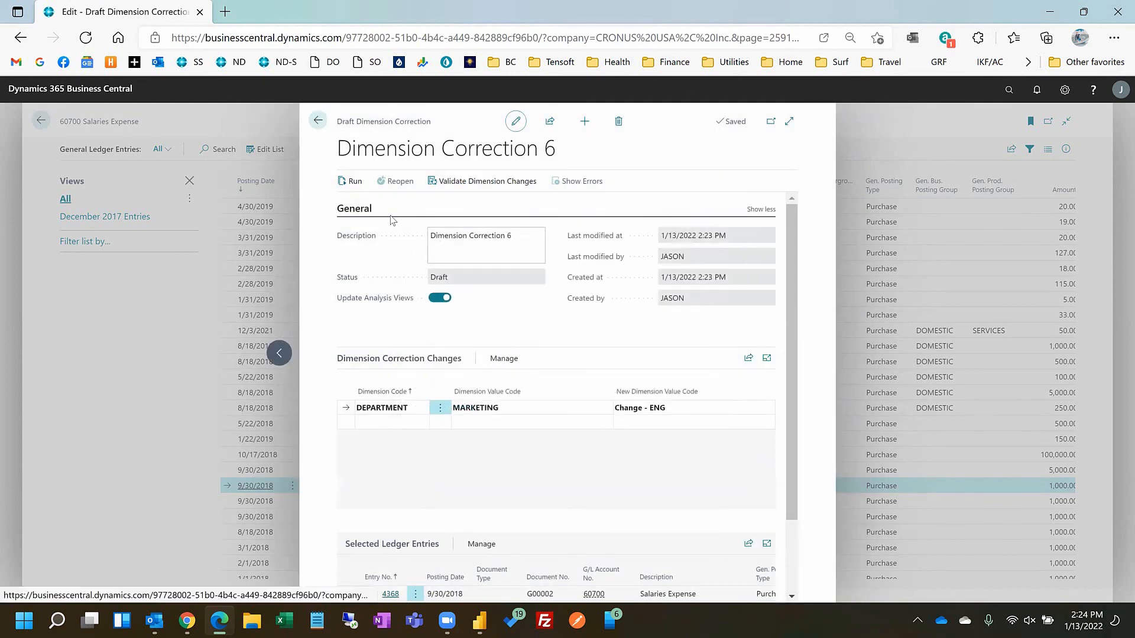